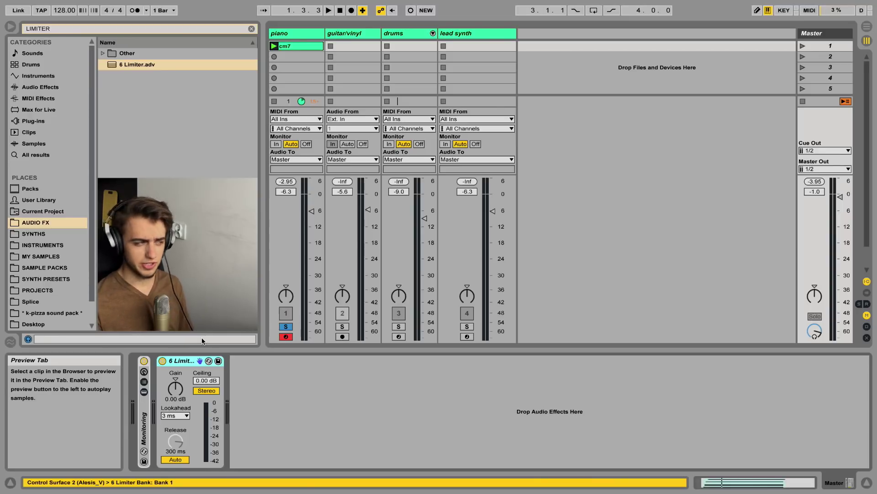
- Set the limiter's gain to 24 dB and duplicate the limiter five times on the Master track
left_click_drag(175, 388, 186, 357)
left_click(185, 360)
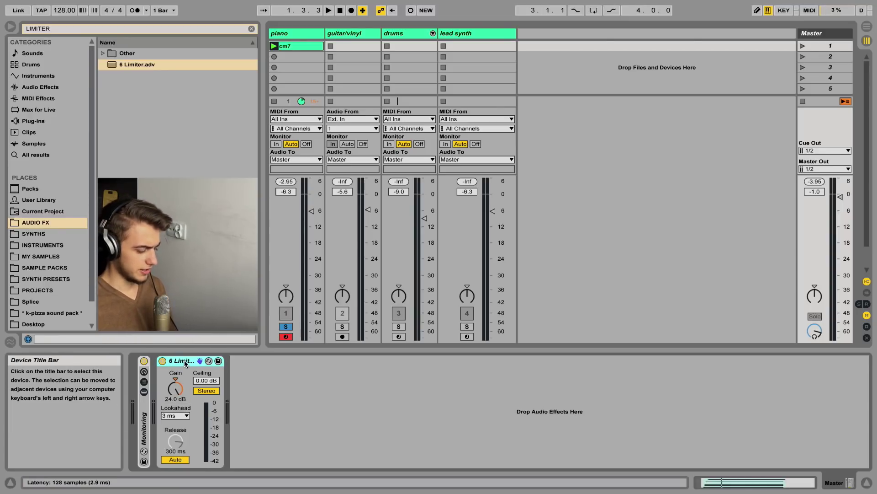
key("ctrl+d")
key("ctrl+d")
key("ctrl+d")
key("ctrl+d")
key("ctrl+d")
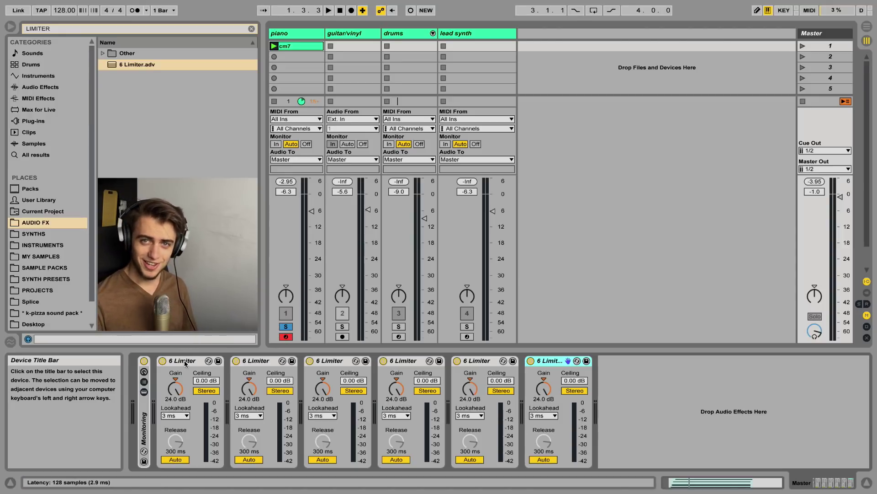
- Remove all the limiters from the Master track
left_click(185, 360, "shift")
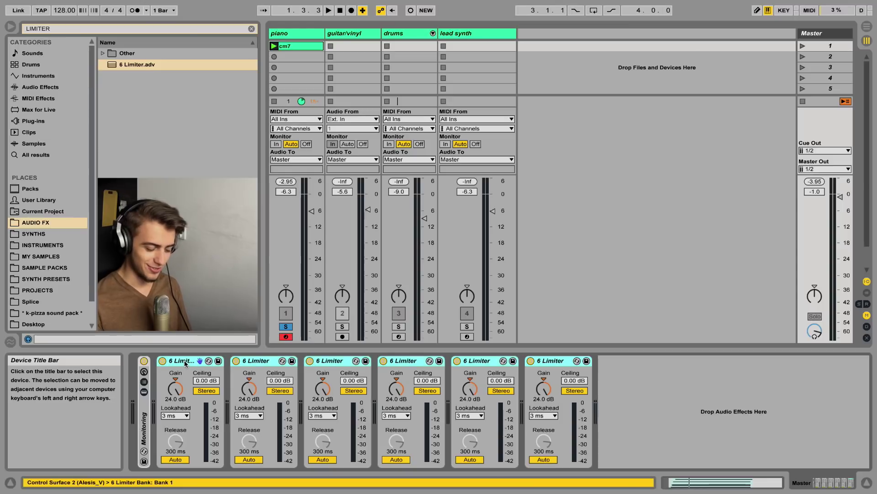
key("Delete")
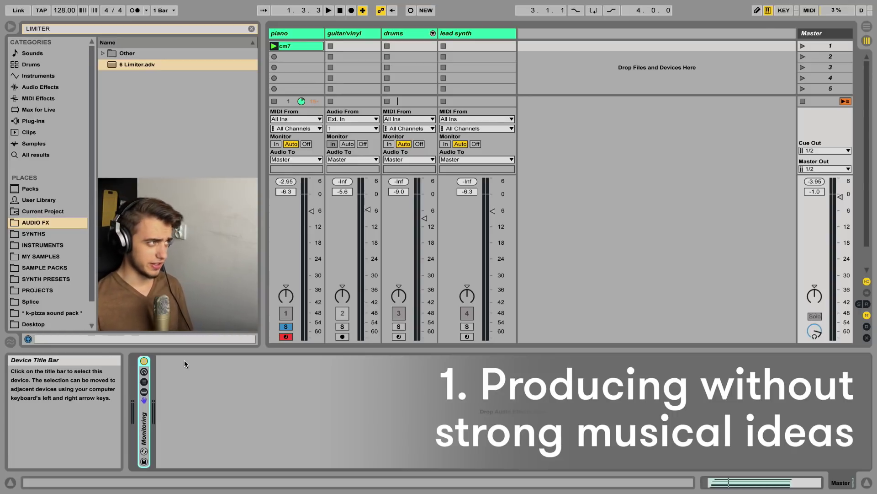
- In the Arrangement view, select the first two bars on the drums track and loop them
left_click(364, 47)
key("Tab")
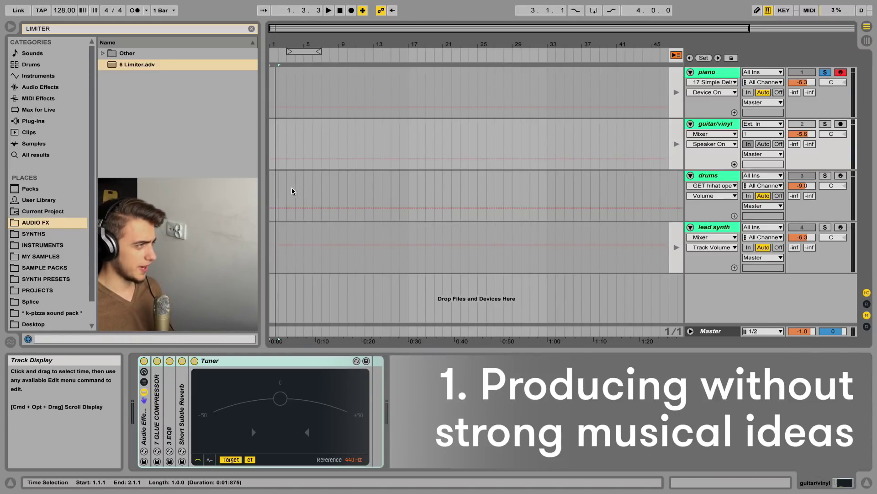
left_click(274, 184)
left_click_drag(272, 188, 287, 185)
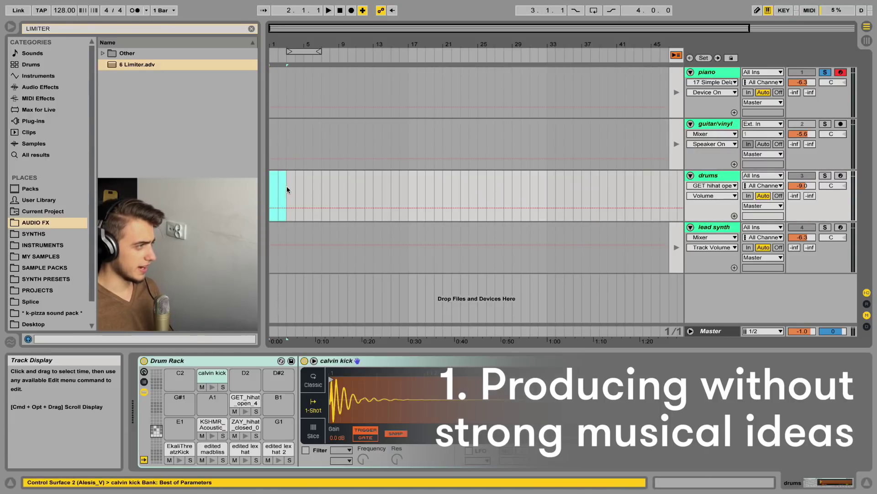
double_click(283, 46)
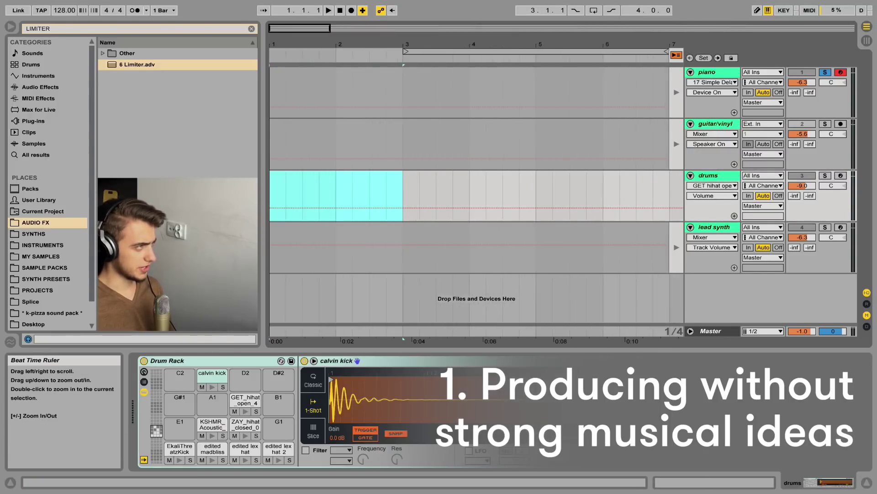
key("super+l")
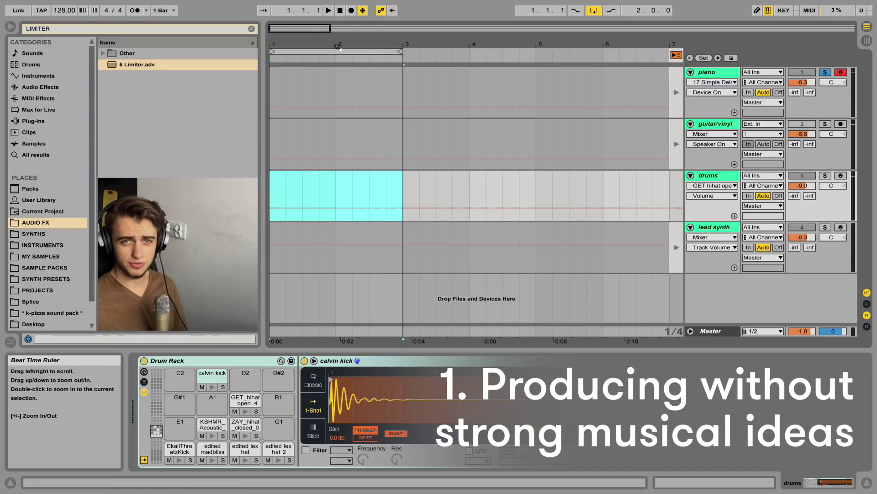
- Return to the Session view and select the cm7 clip slot on the piano track
key("Tab")
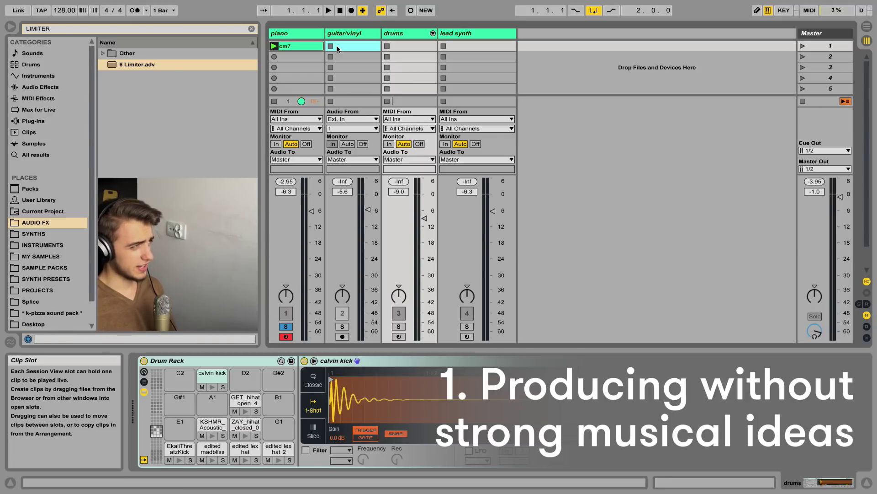
left_click(297, 47)
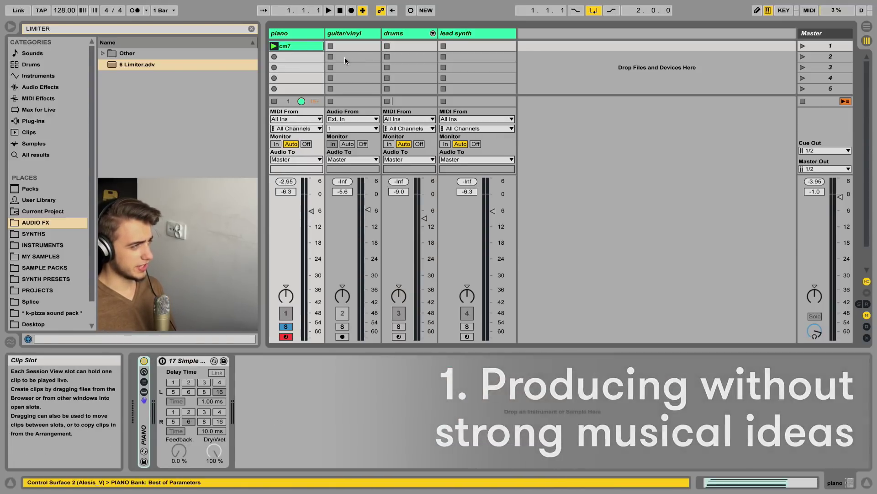
left_click(352, 56)
left_click(296, 48)
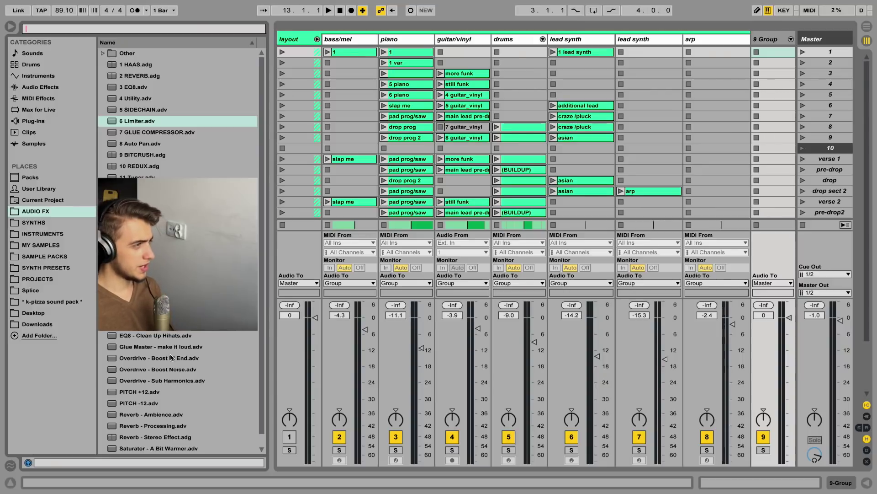
- Examine the instrument tracks and the piano and guitar/vinyl idea clips in the upper Session scenes
left_click(358, 56)
left_click(418, 119)
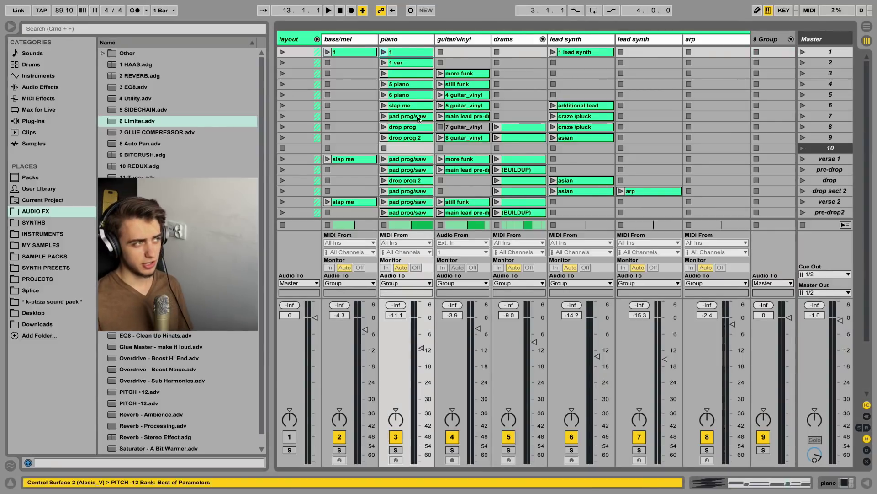
left_click(589, 40)
left_click(365, 37)
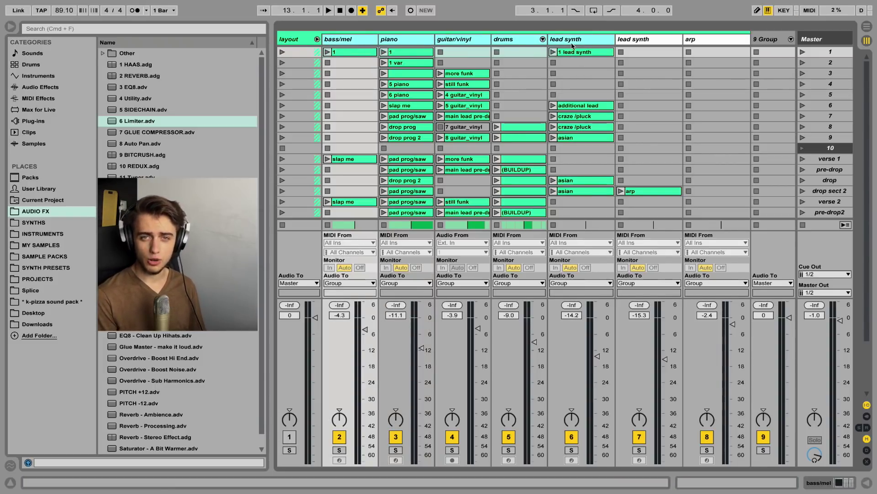
left_click(530, 40)
left_click(485, 43)
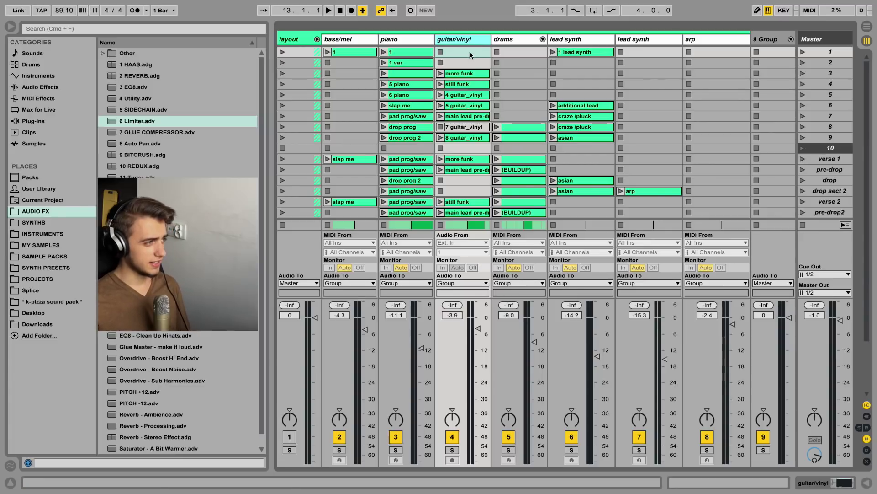
left_click(416, 98)
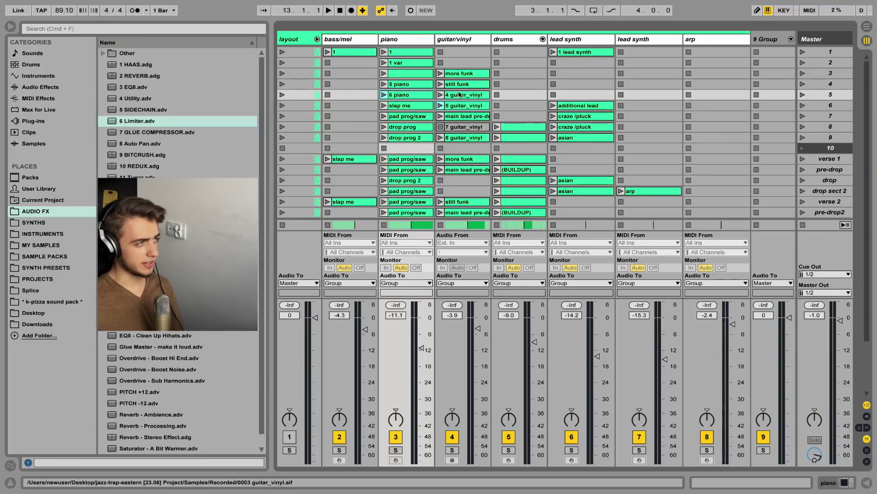
left_click(397, 75)
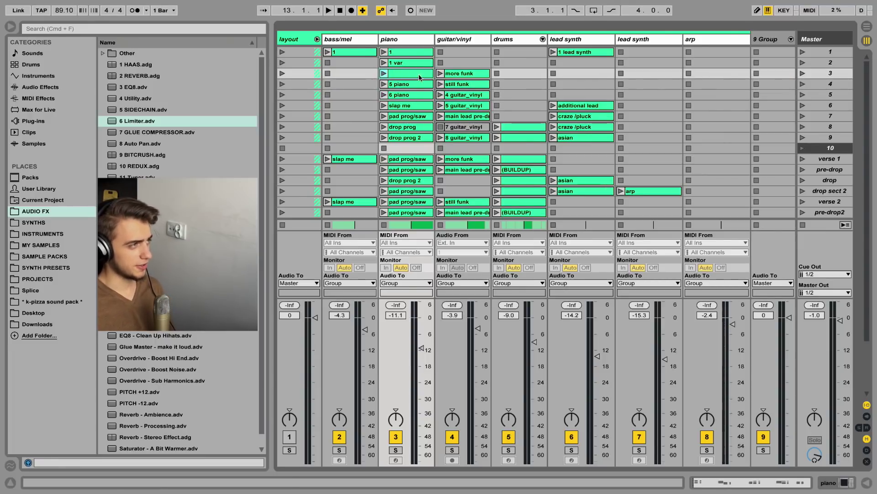
left_click(454, 109)
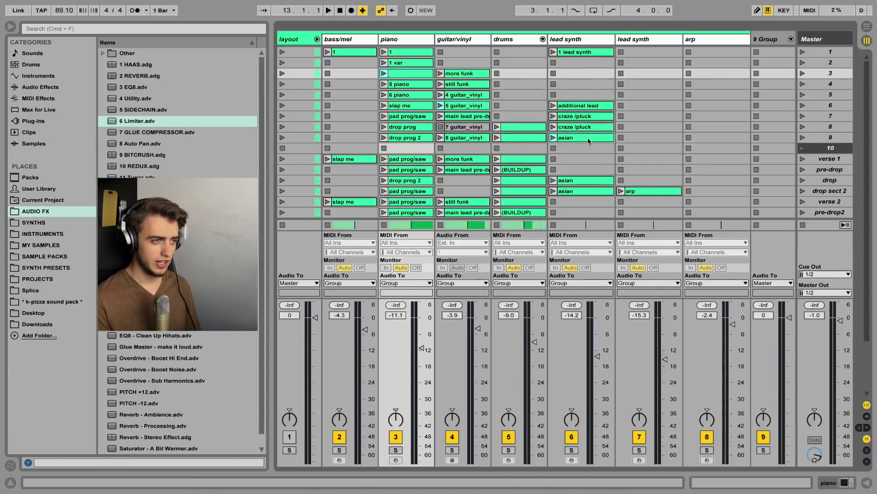
- Examine the named song-section scenes from verse 1 through out2 and the clips that make up verse 1
scroll(659, 135, "down", 4)
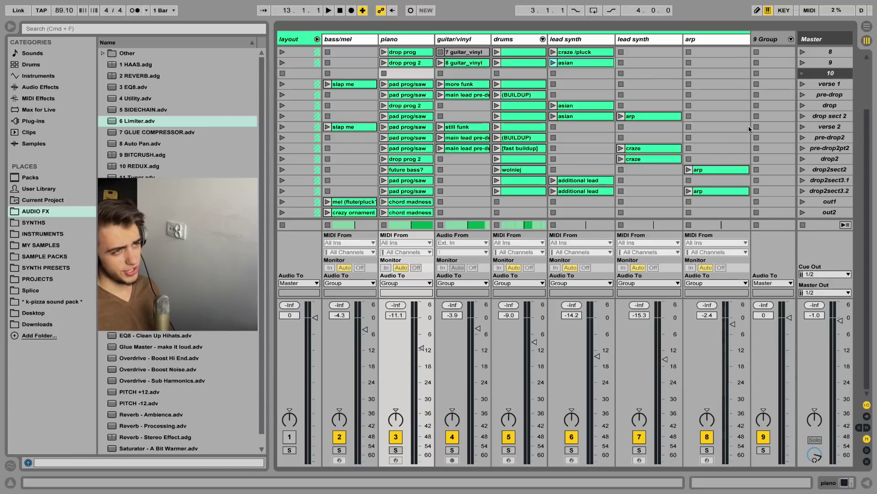
left_click(822, 85)
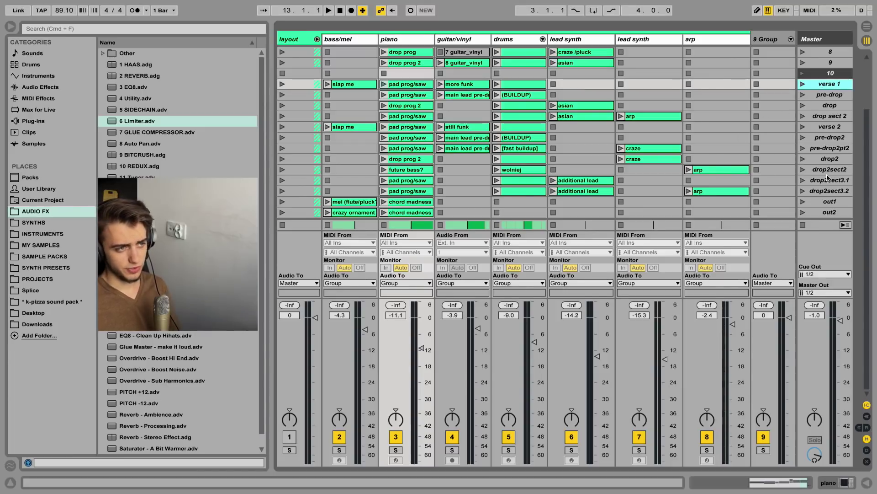
left_click(828, 213, "shift")
left_click(832, 86)
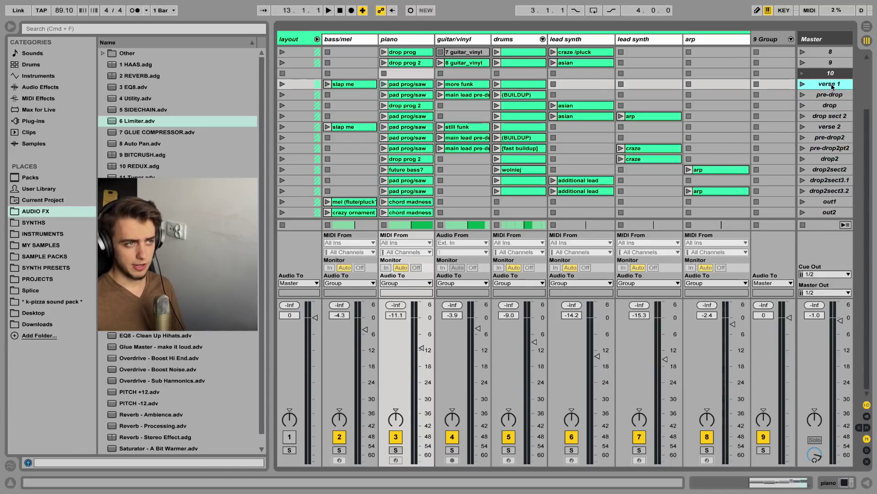
left_click(830, 94)
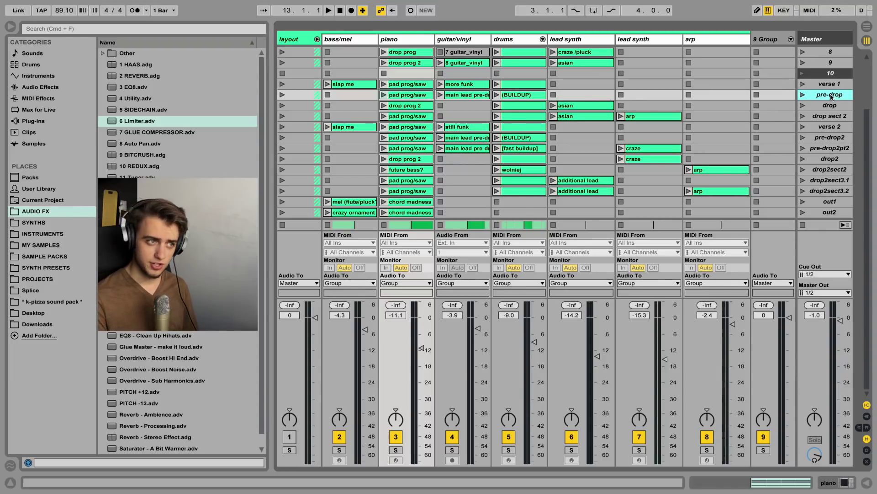
left_click(830, 105)
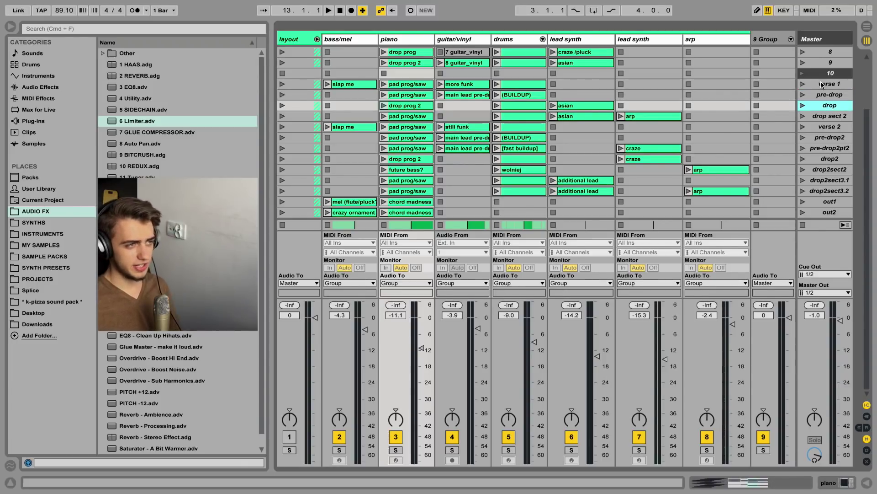
left_click(822, 85)
left_click(828, 212, "shift")
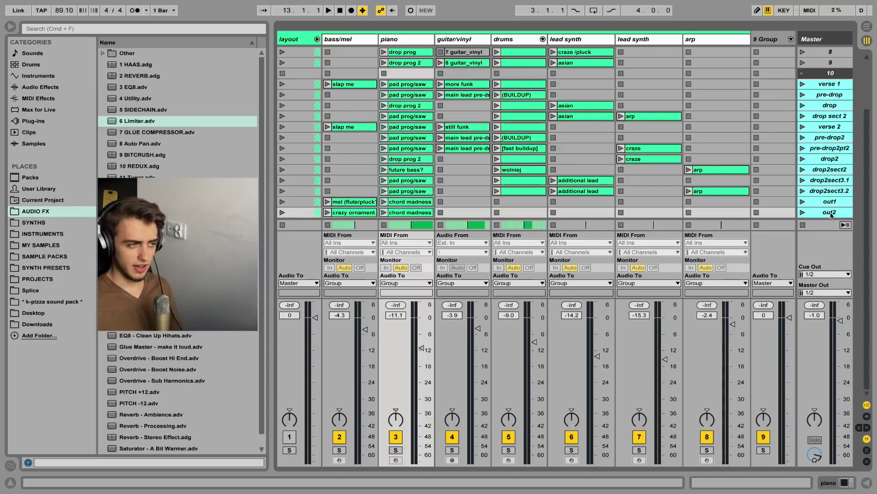
left_click(528, 87)
left_click(348, 84)
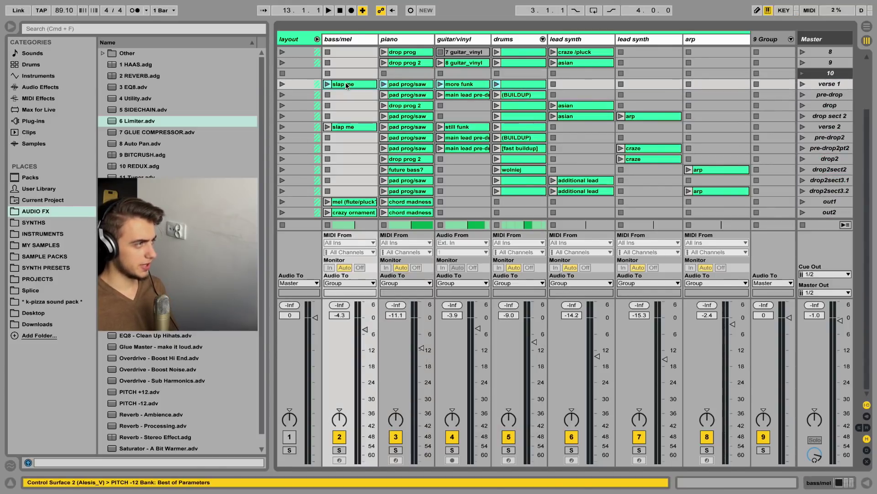
- Show the Arrangement view with all tracks folded and examine the layout group's song structure
key("Tab")
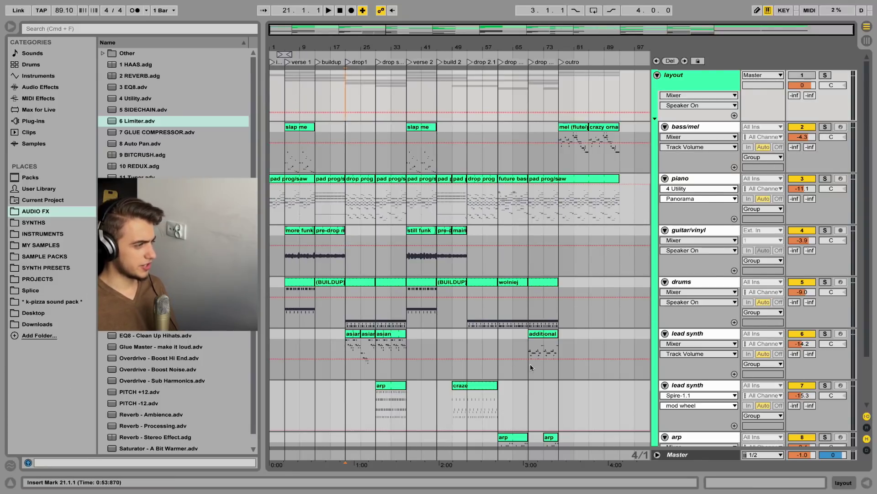
key("u")
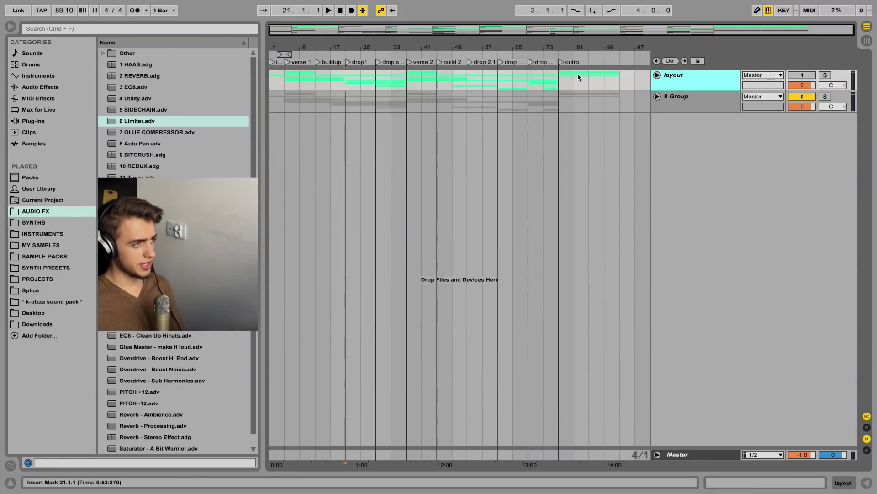
left_click(619, 81)
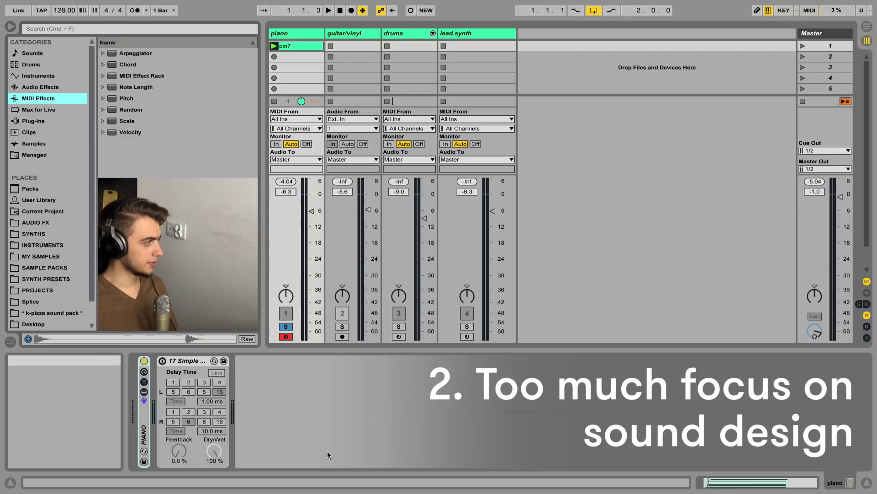
- Show the contents of the k-pizza sound pack folder and select the drums track to view its Drum Rack
left_click(51, 313)
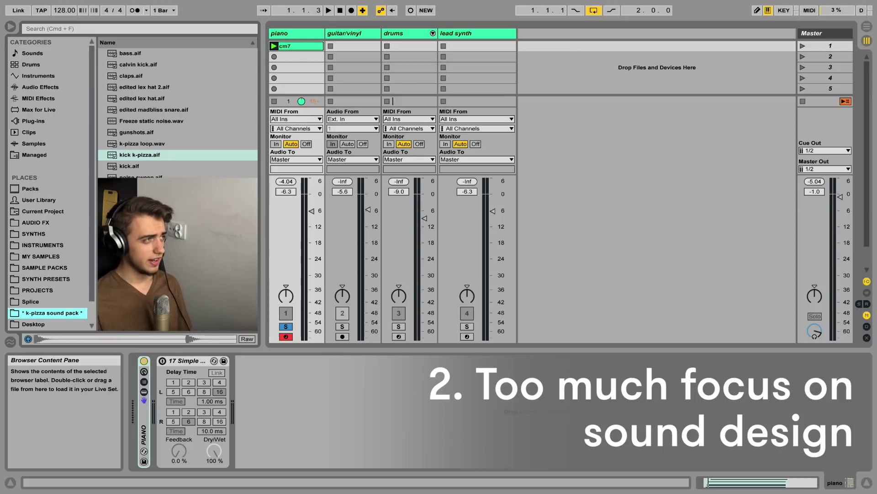
left_click(402, 35)
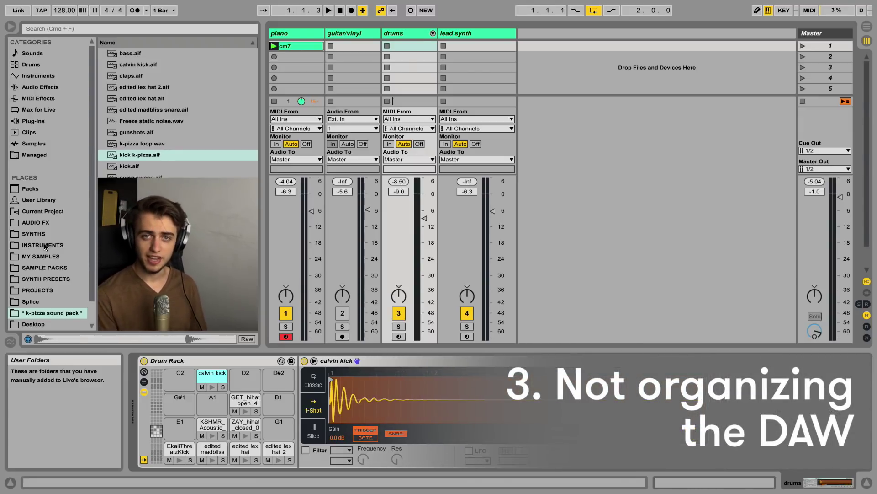
- Search the browser for SERUM and select the Serum VST among the plug-ins
left_click(105, 29)
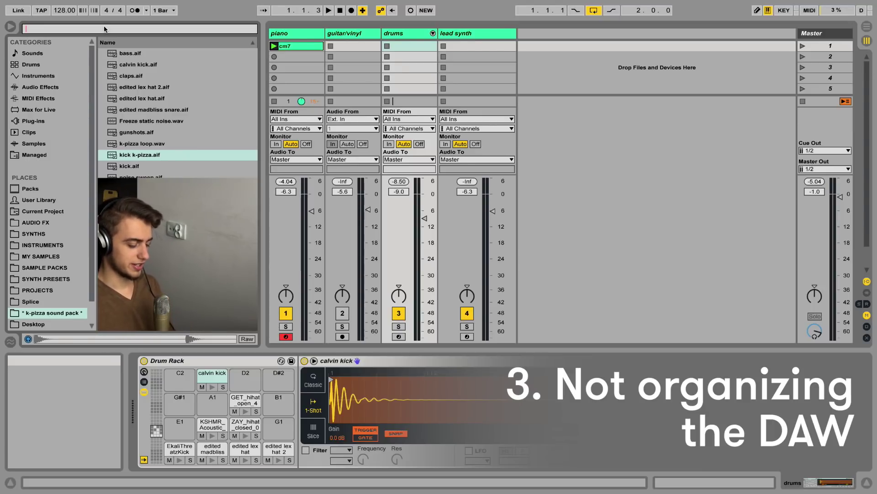
type("SERUM")
left_click(33, 121)
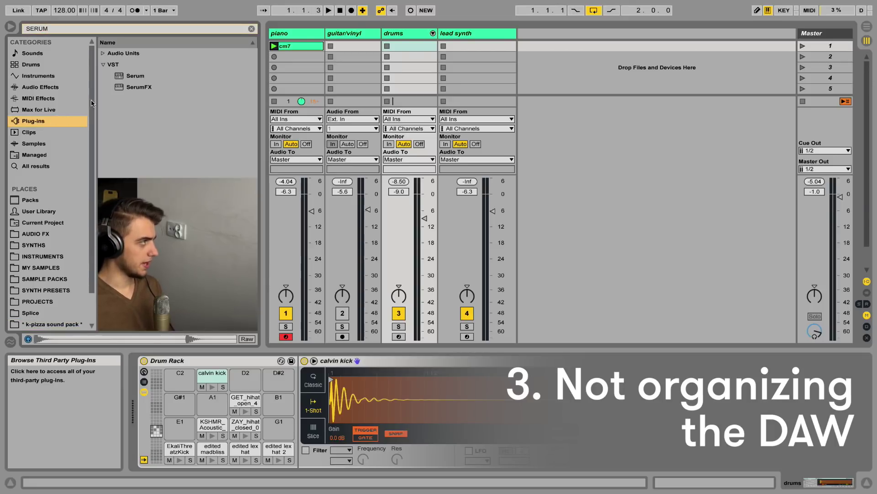
left_click(106, 65)
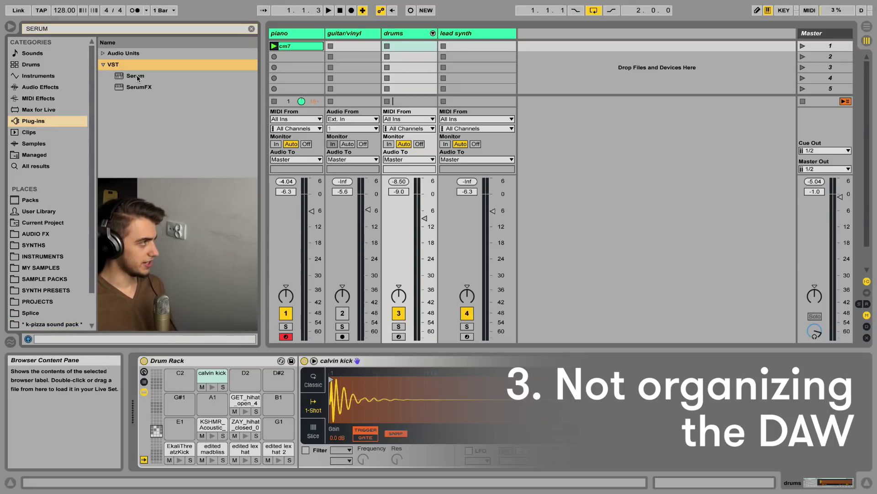
left_click(135, 77)
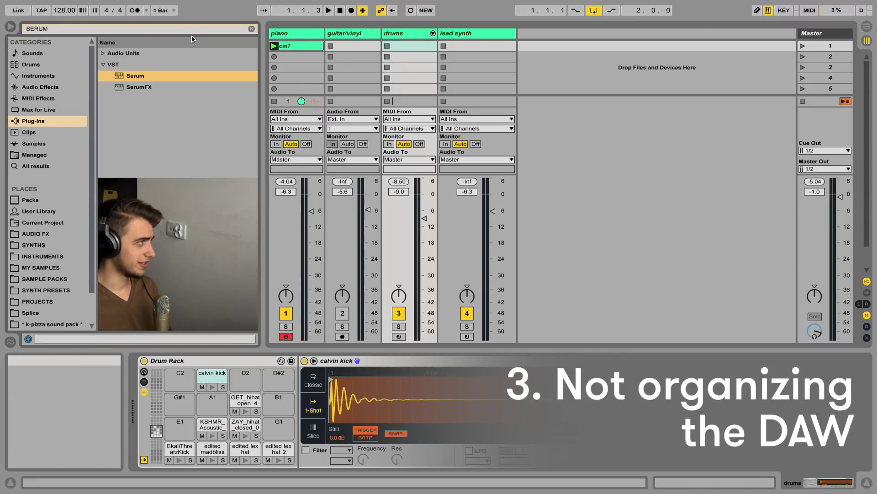
- Clear the browser search and show the SYNTHS user folder
left_click(251, 29)
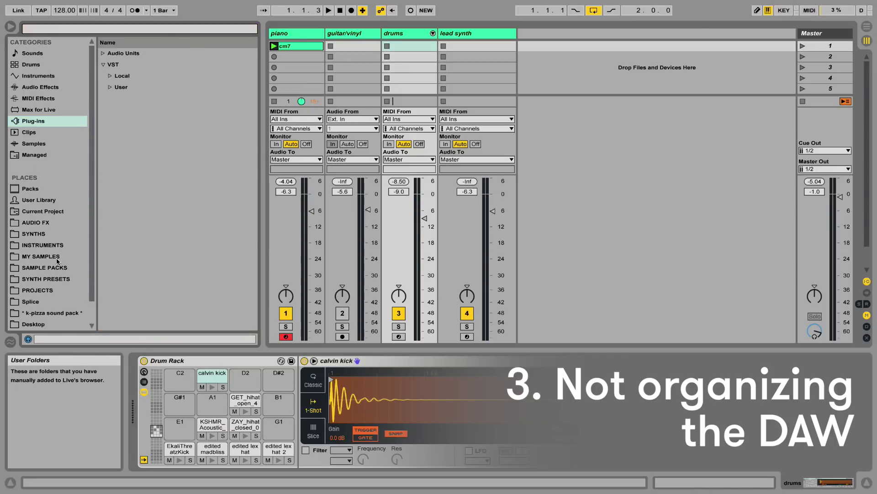
left_click(51, 235)
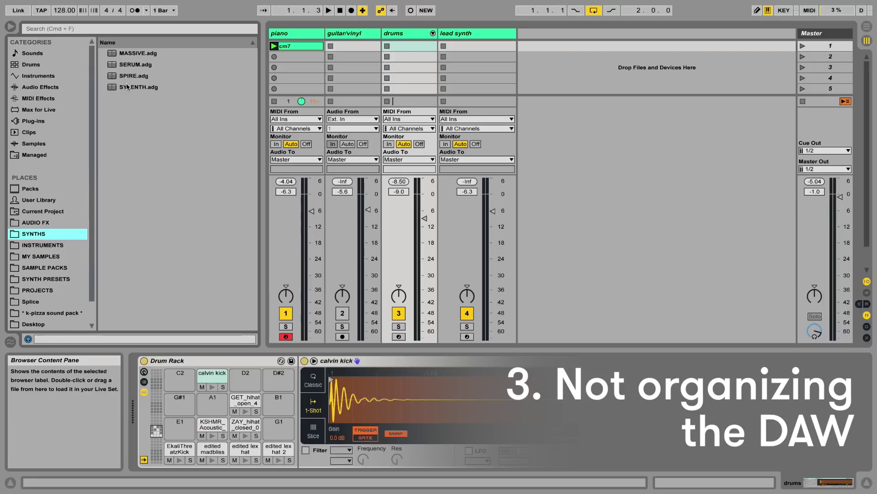
- Select the SERUM preset in the SYNTHS folder, then show the sample categories in the MY SAMPLES folder
left_click(130, 68)
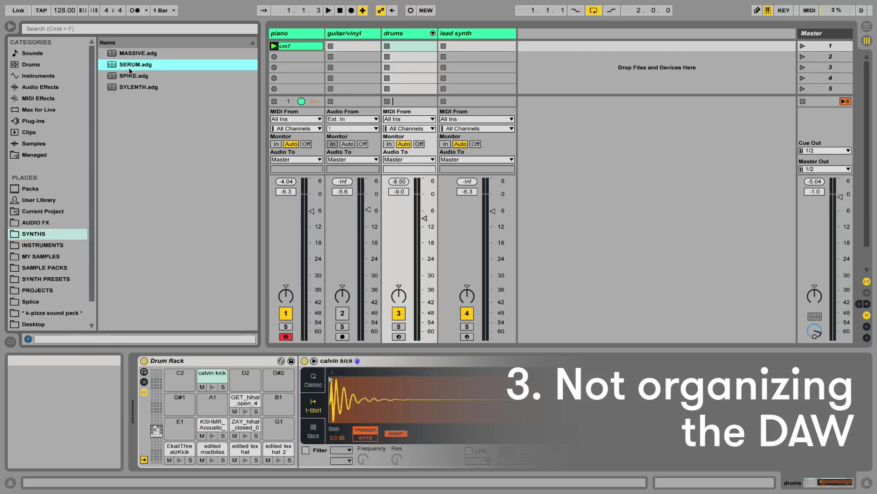
left_click(50, 256)
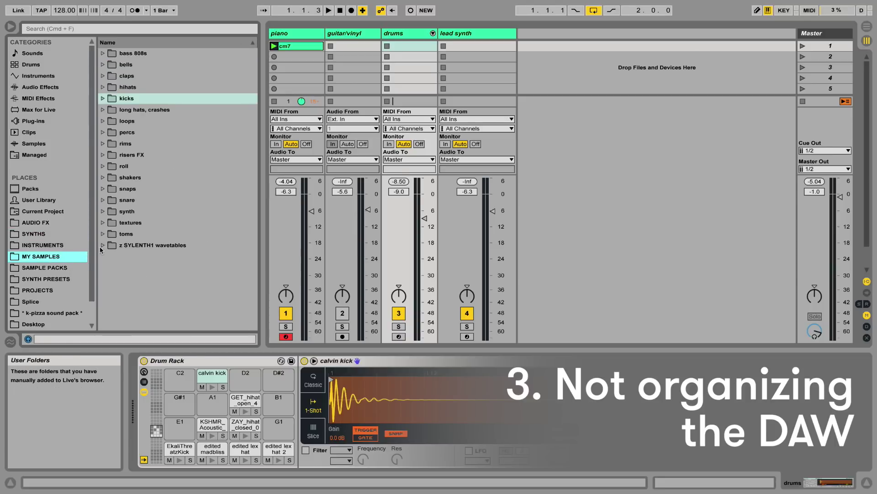
left_click(150, 292)
key("super+a")
left_click(148, 265)
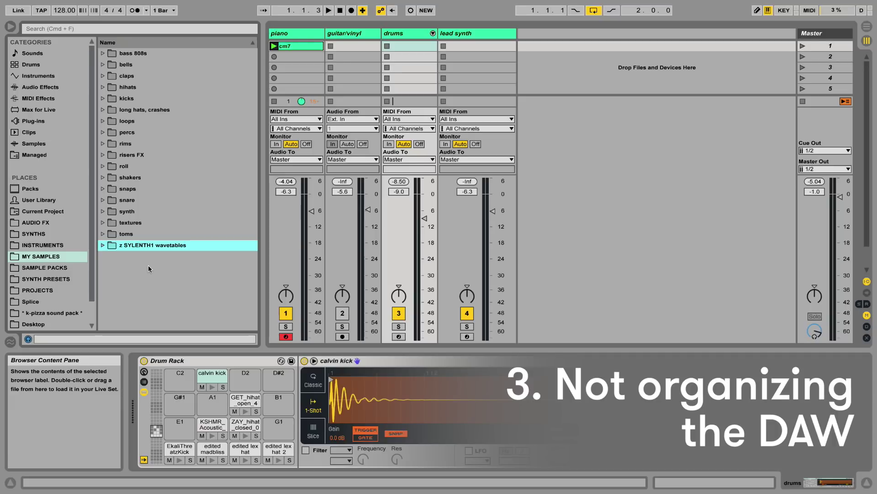
- Show the SYNTHS and AUDIO FX folders, browse the numbered effect presets and select 1 HAAS
left_click(41, 233)
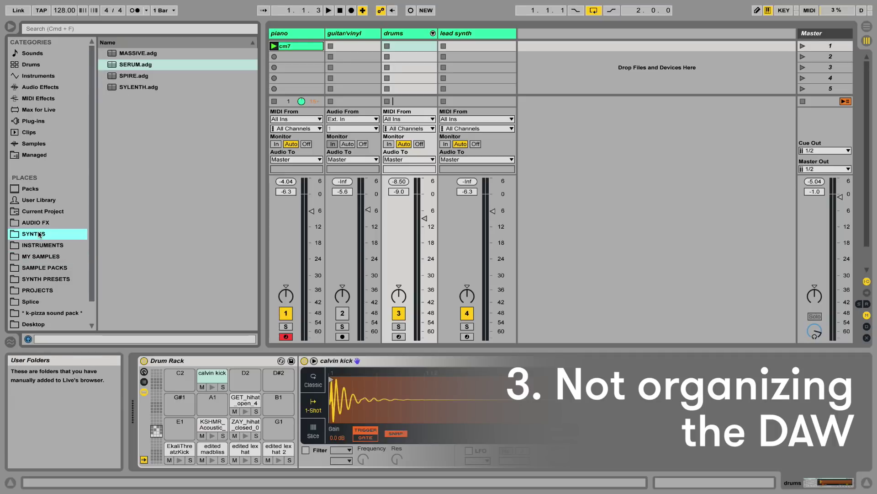
left_click(48, 221)
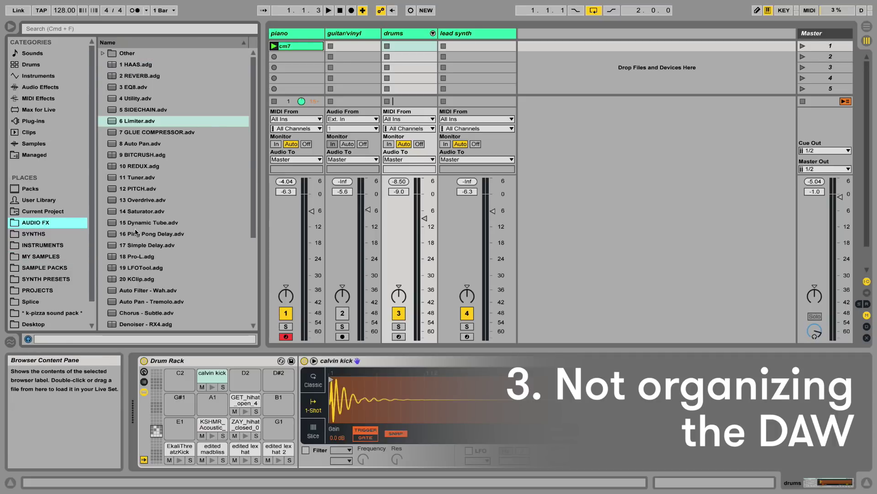
scroll(179, 200, "down", 3)
scroll(179, 200, "up", 3)
left_click(142, 67)
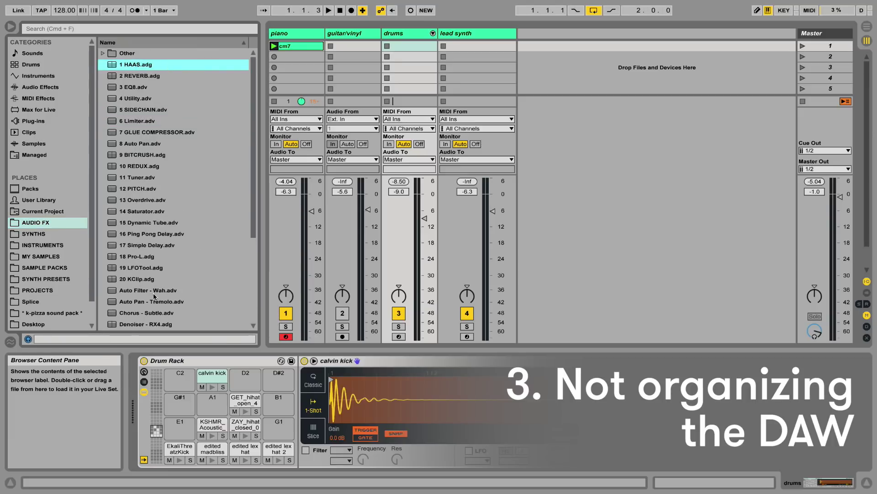
- Reverse the AUDIO FX list's name order, restore ascending order and select 1 HAAS, briefly viewing the SYNTH PRESETS folder
left_click(212, 41)
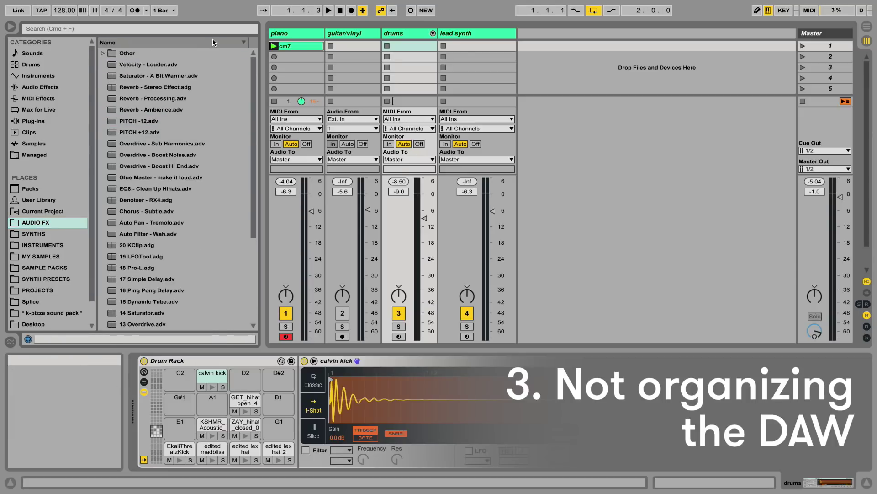
left_click(212, 41)
left_click(139, 282, "shift")
left_click(144, 65)
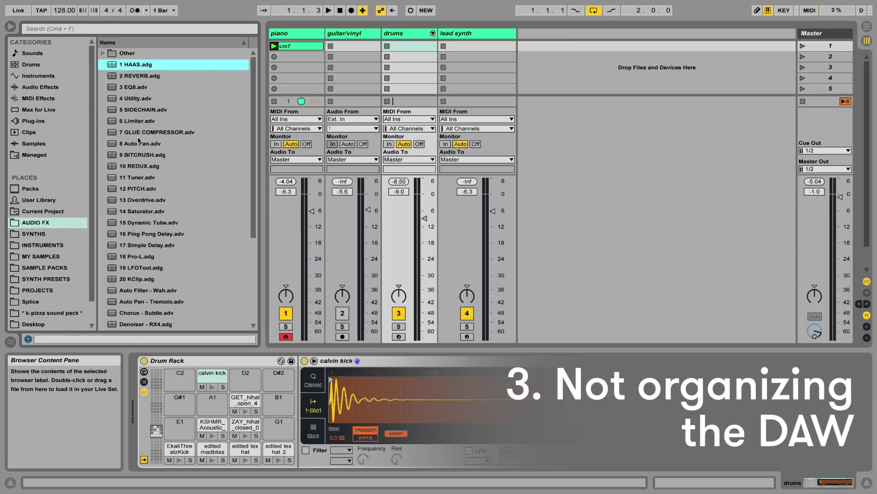
left_click(43, 280)
left_click(44, 224)
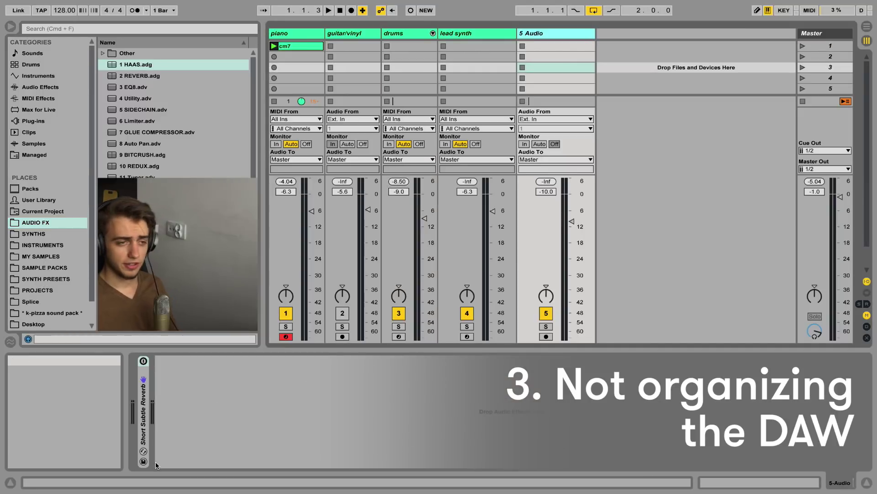
- Unfold and refold the Short Subtle Reverb on the 5 Audio track to examine its default settings
double_click(143, 412)
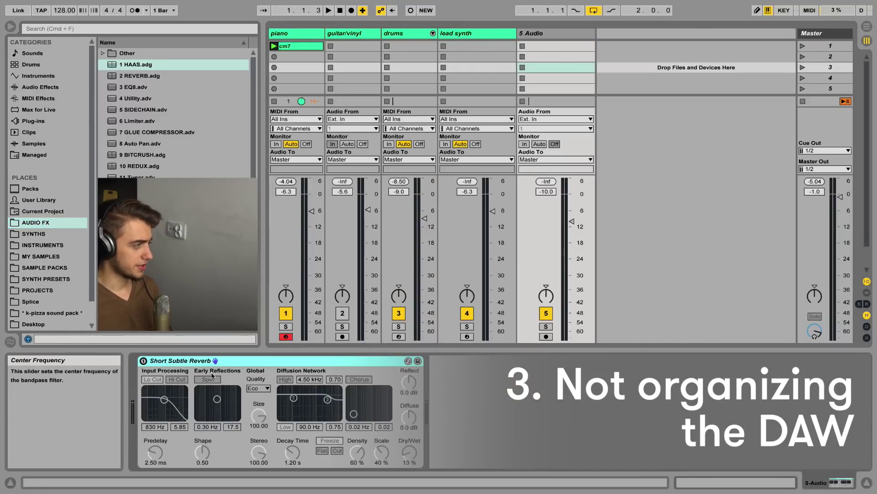
double_click(184, 362)
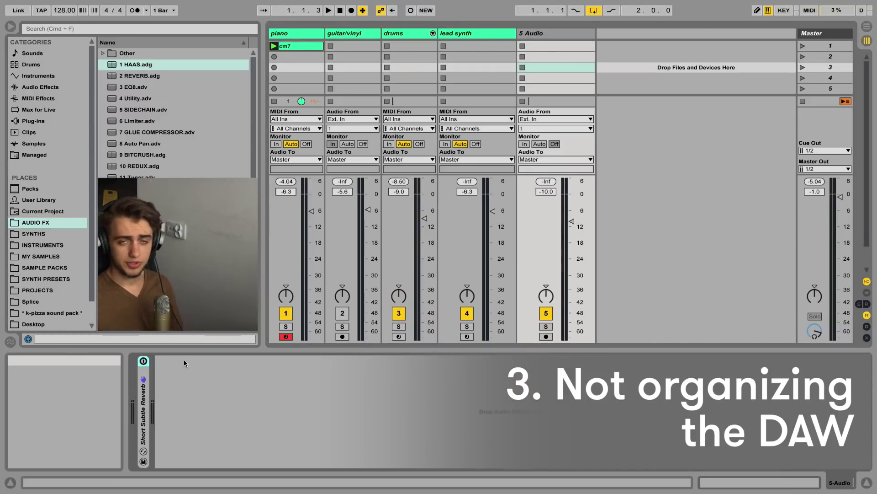
double_click(145, 401)
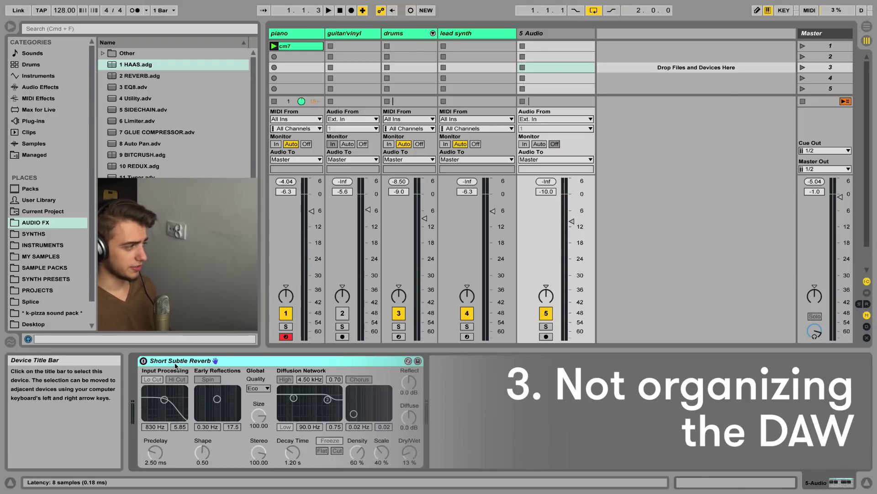
double_click(175, 363)
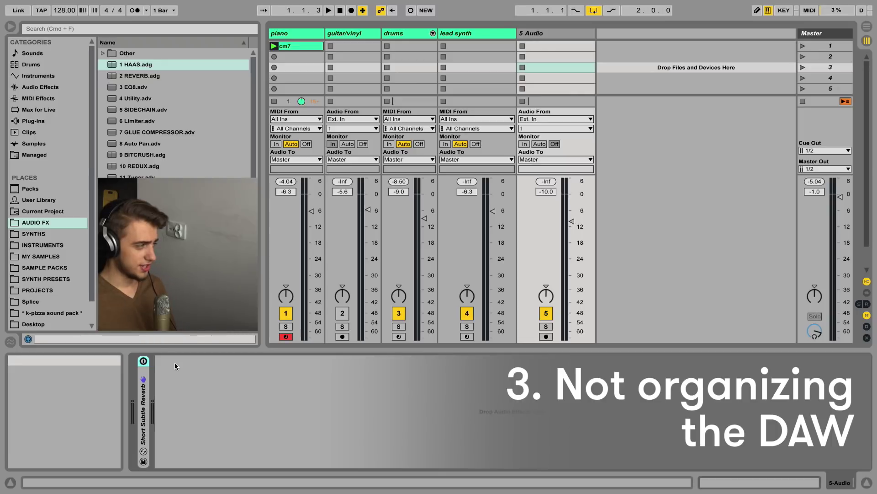
left_click(554, 33)
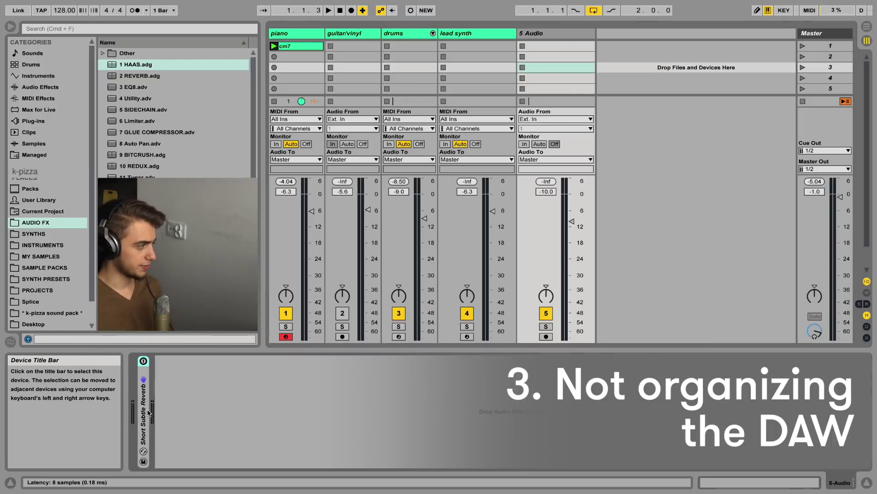
double_click(143, 393)
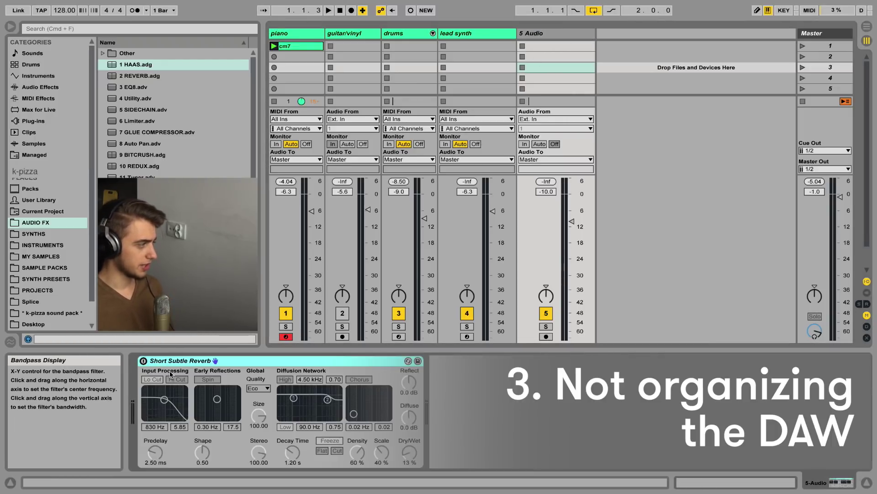
double_click(190, 360)
- Show the 5 Audio track's default-track saving option, then insert a MIDI track and select its Serum device
right_click(536, 36)
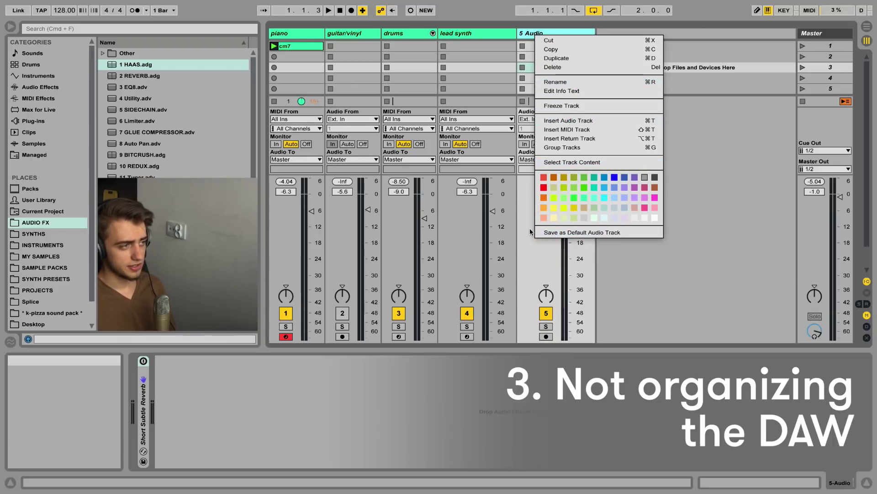
left_click(709, 96)
right_click(652, 41)
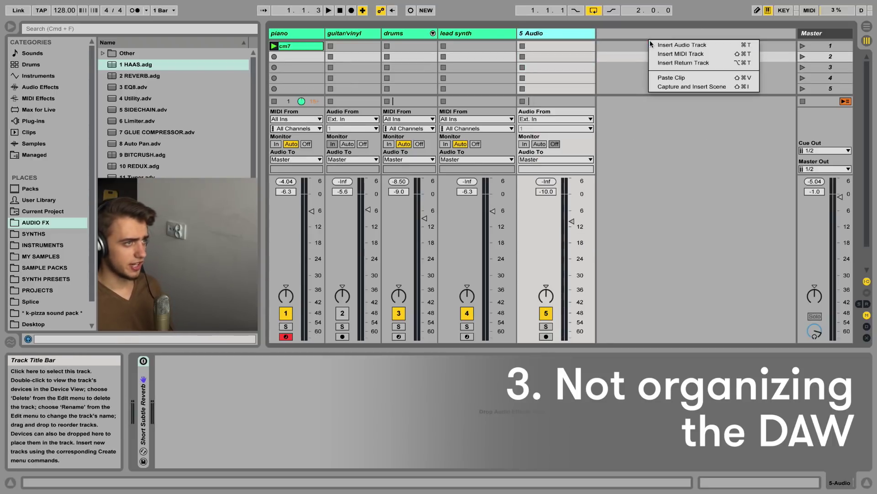
left_click(664, 53)
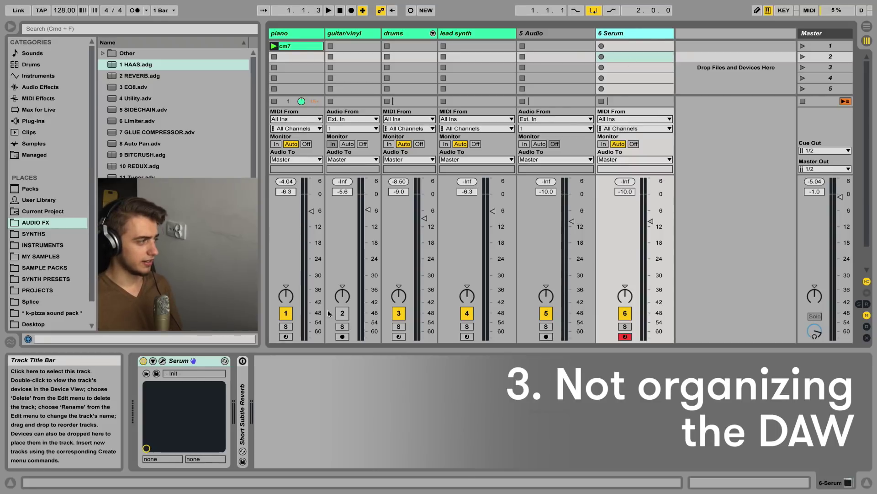
left_click(179, 362)
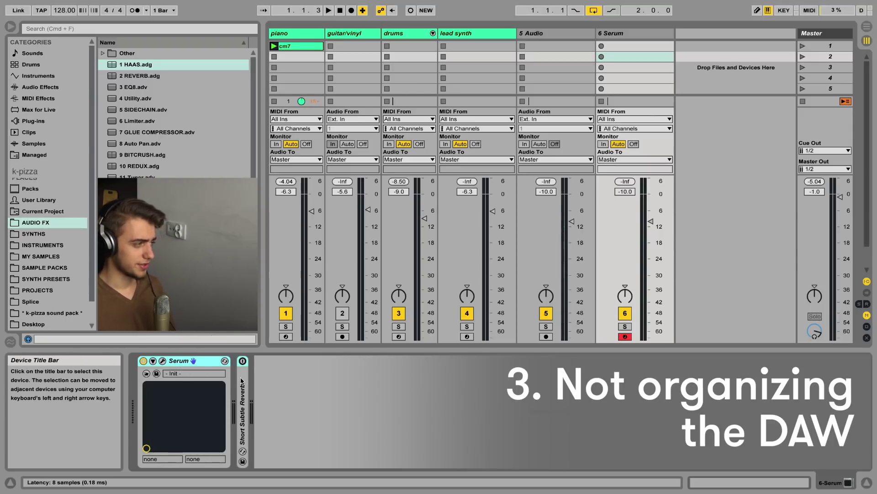
- Delete the 5 Audio and 6 Serum tracks together
left_click(574, 33, "shift")
key("Delete")
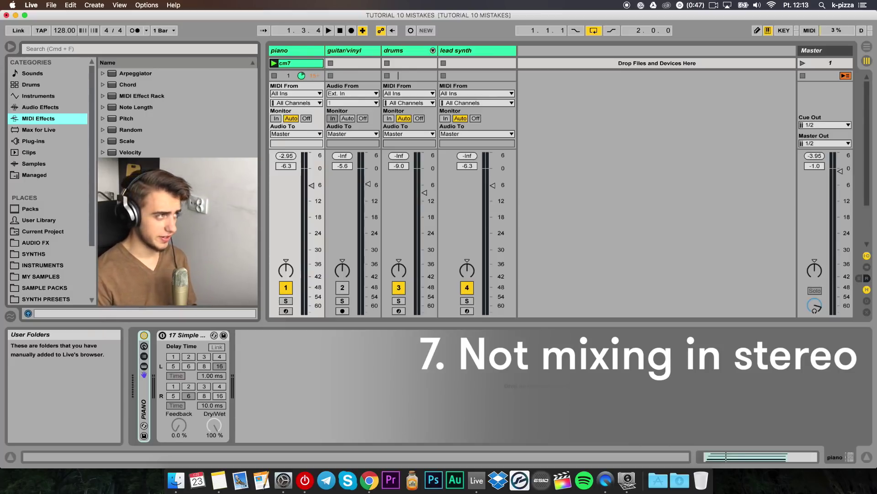
- Play the piano track with its Simple Delay off and on, and examine the device's left delay time and Dry/Wet mix
left_click(292, 50)
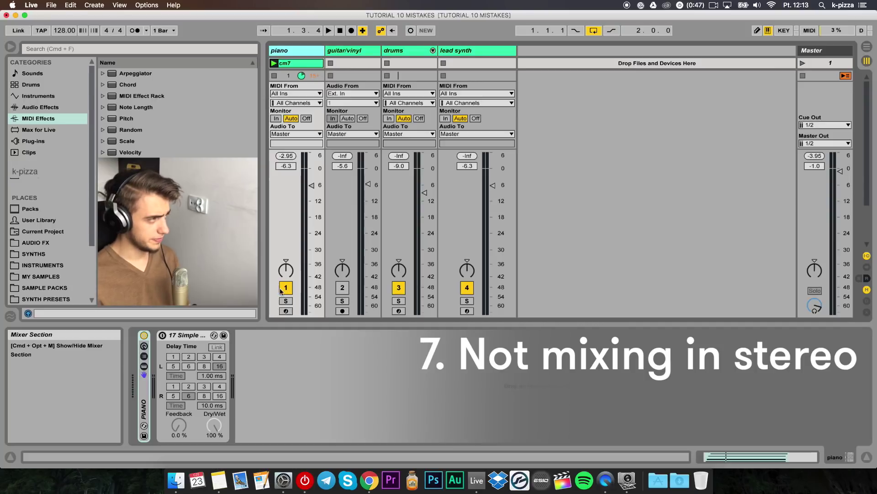
key("space")
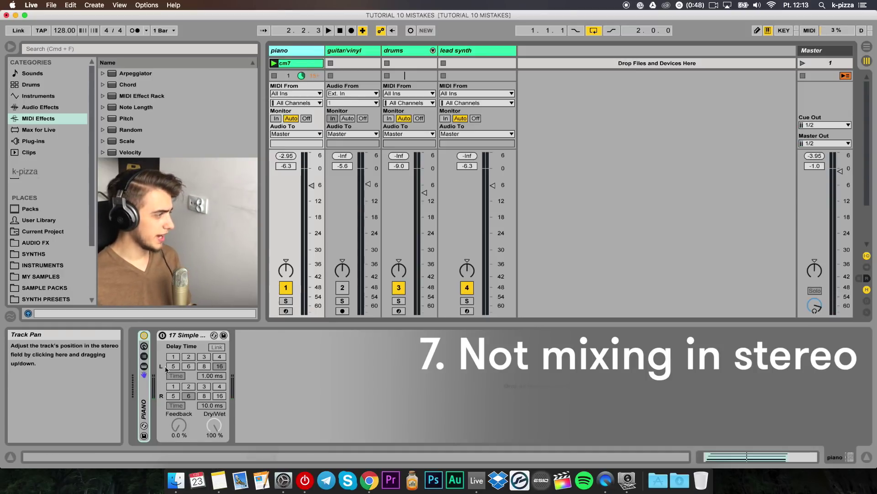
left_click(162, 335)
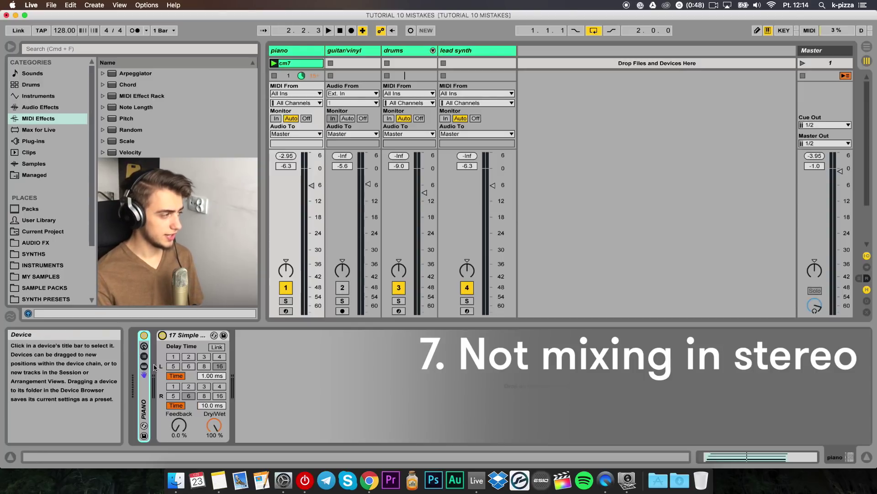
left_click(211, 376)
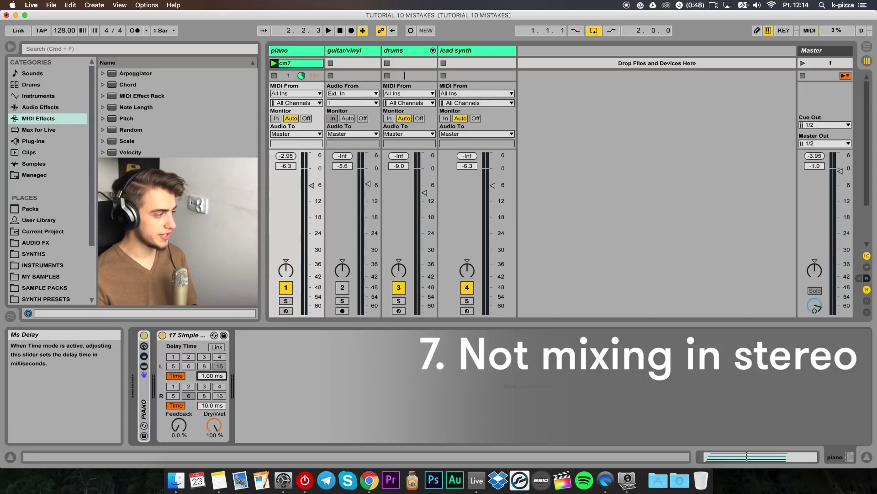
left_click(213, 424)
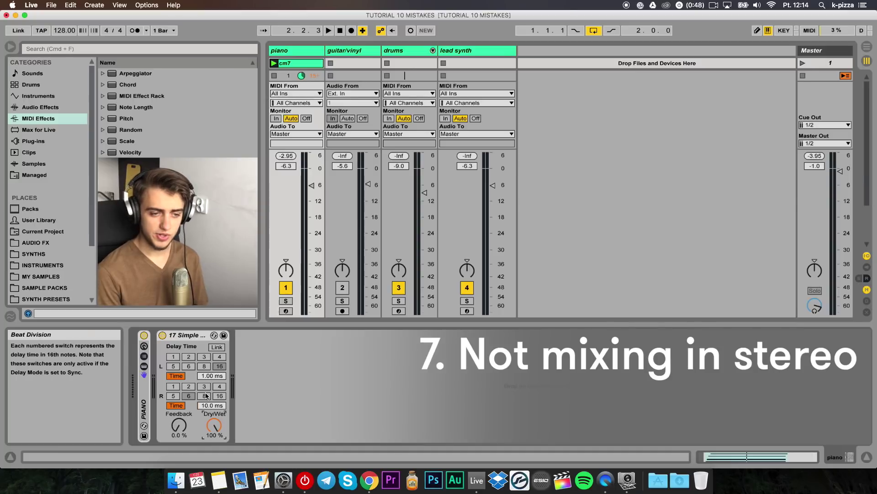
left_click(162, 335)
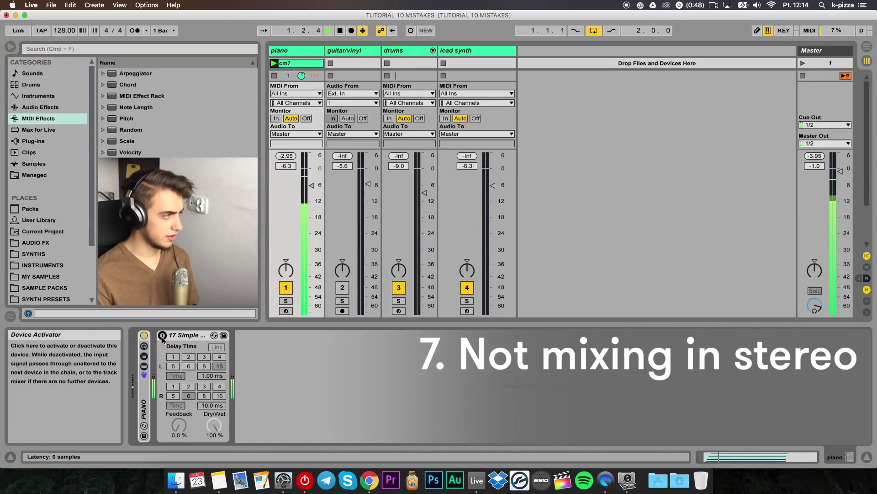
left_click(162, 336)
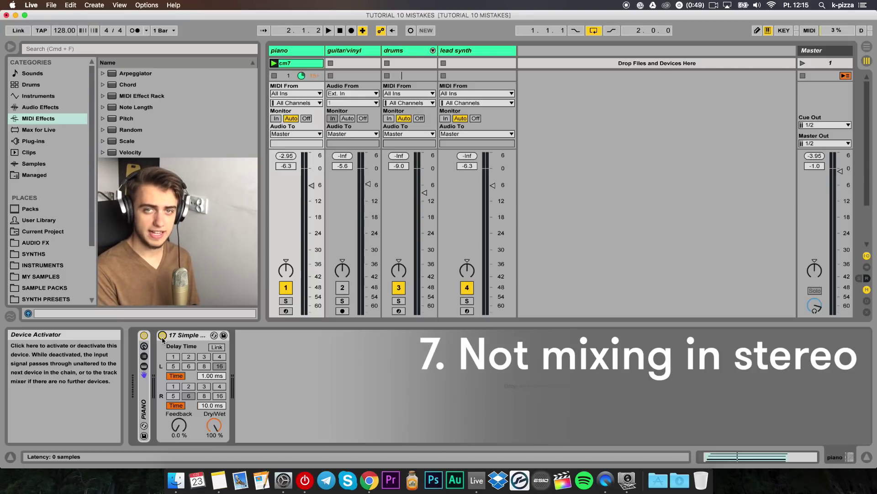
- Show the Plug-ins category and Master track, and set the piano Simple Delay's Dry/Wet to 49 %
left_click(69, 141)
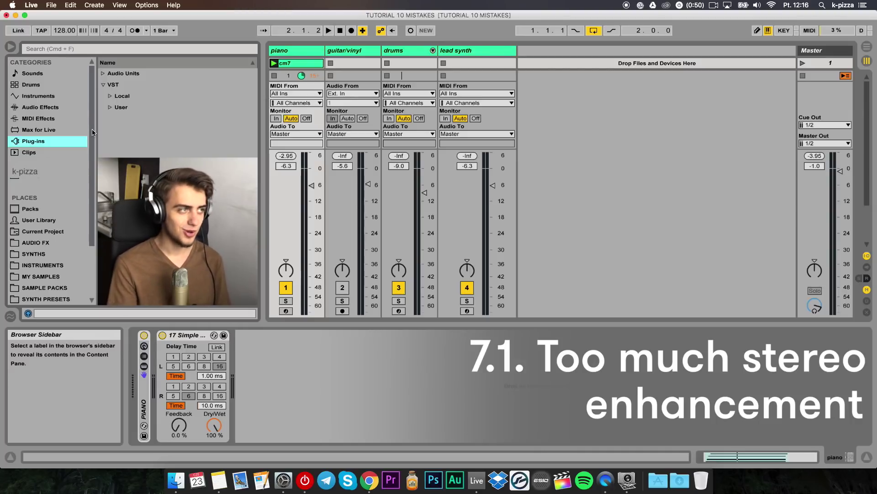
left_click(822, 50)
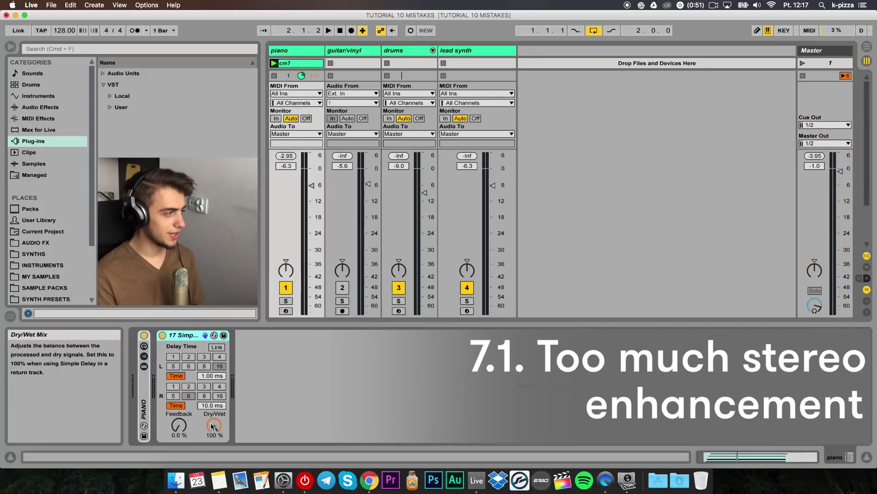
left_click_drag(213, 424, 220, 427)
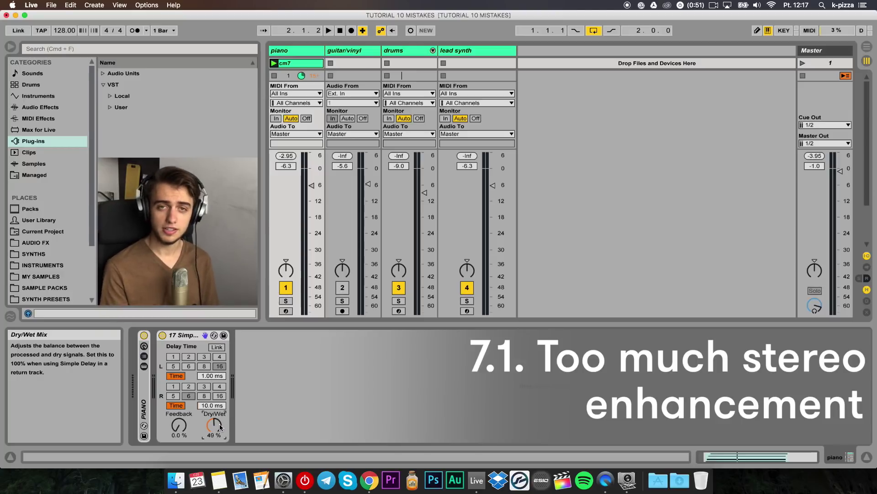
left_click(183, 335)
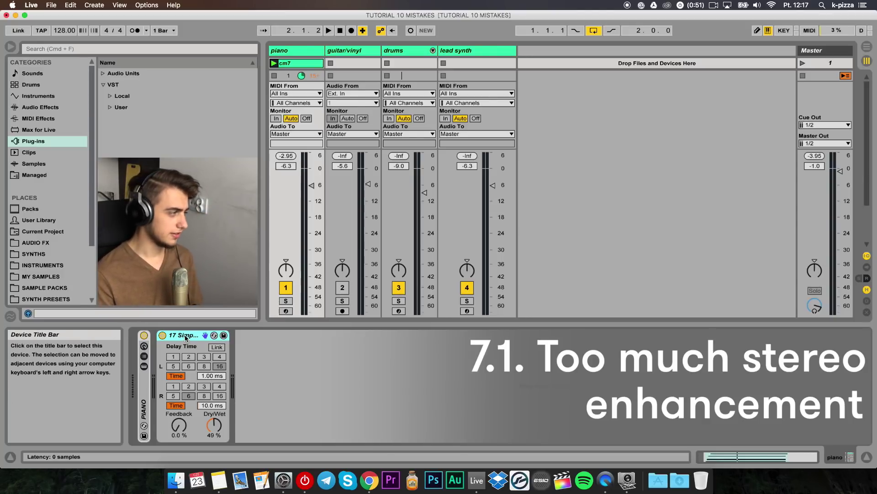
left_click(210, 377)
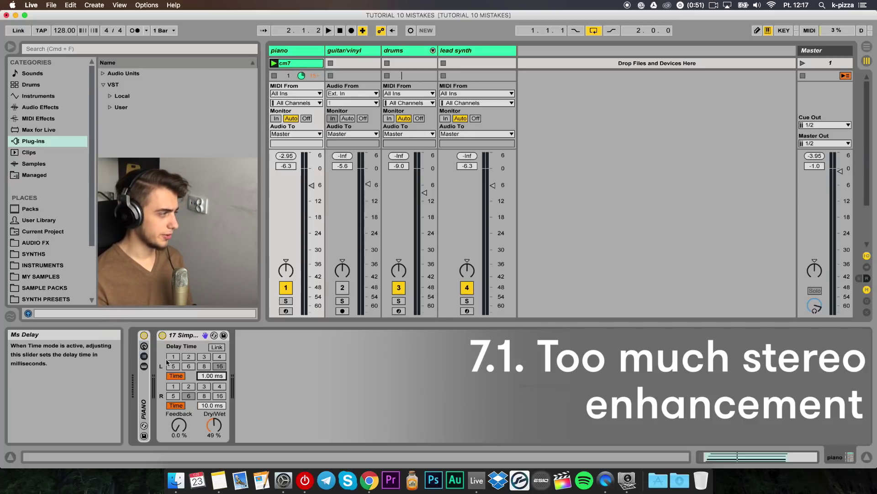
- Replace the Simple Delay on the piano track with the 1 HAAS preset from the AUDIO FX folder
left_click(173, 335)
key("Delete")
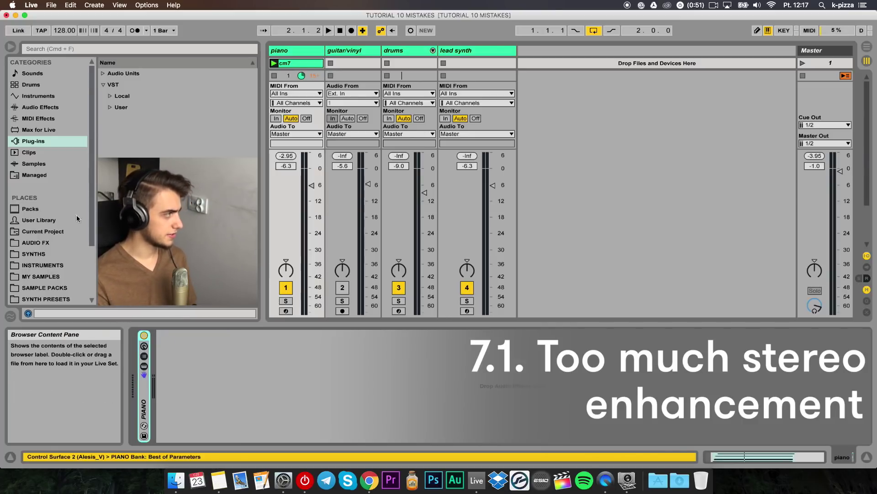
left_click(35, 242)
left_click_drag(137, 85, 274, 352)
- Examine the haas chain and its Simple Delay inside the 1 HAAS rack
left_click(353, 372)
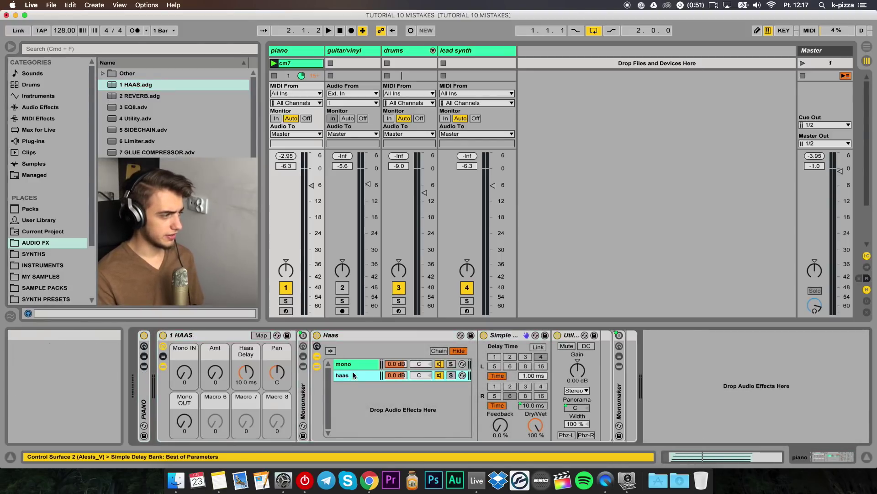
left_click(503, 335)
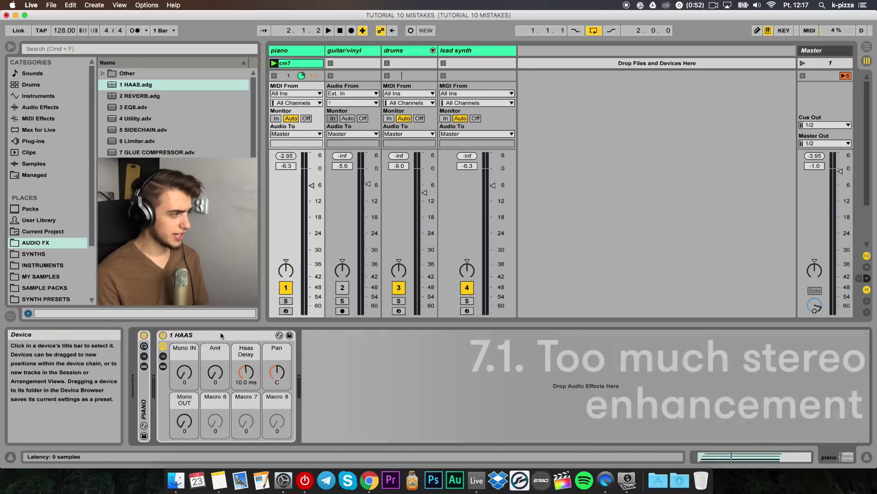
- Raise the Mono OUT macro of the 1 HAAS rack on the piano track and try its Amt and Haas Delay macros
left_click(220, 335)
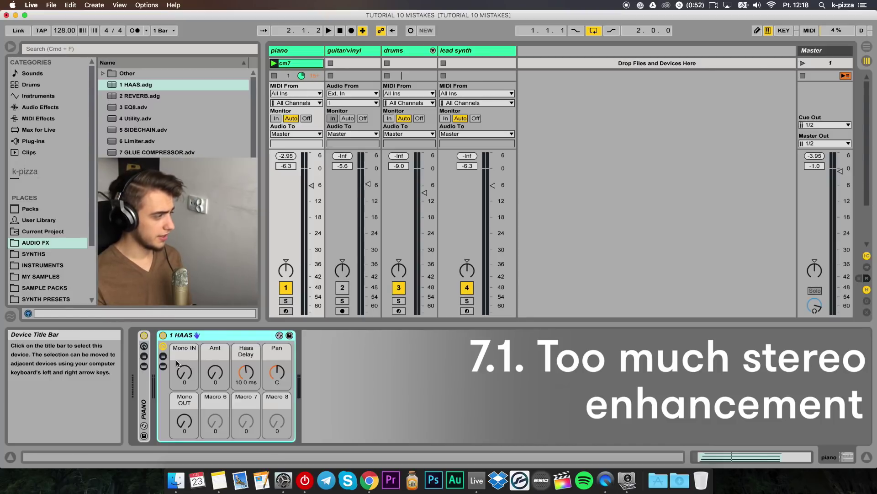
left_click_drag(185, 371, 183, 429)
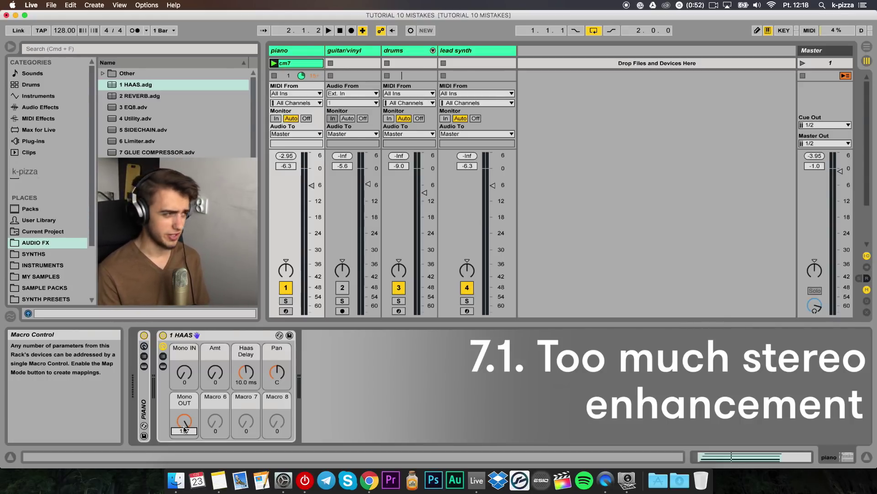
left_click_drag(215, 372, 248, 370)
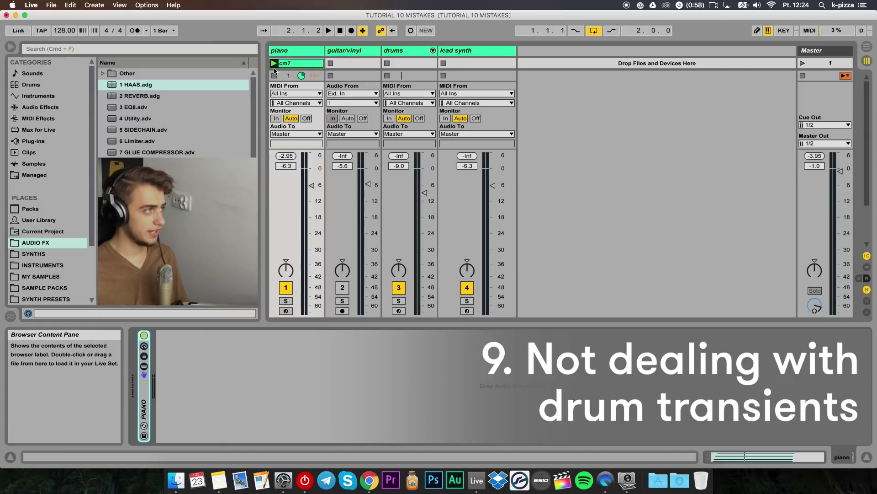
- Show the drums track's Drum Rack and zoom the calvin kick waveform to examine its transient
left_click(393, 63)
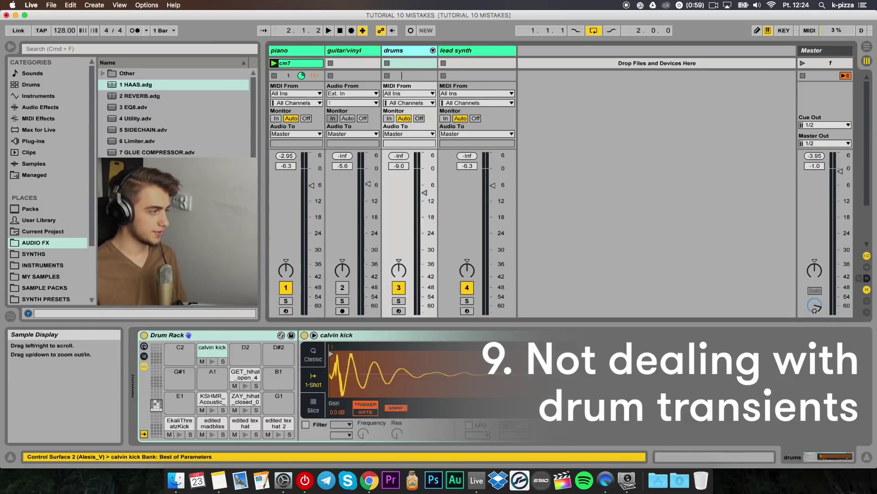
mouse_move(343, 379)
left_mouse_down()
mouse_move(344, 362)
mouse_move(360, 379)
mouse_move(358, 372)
mouse_move(352, 382)
mouse_move(340, 363)
left_mouse_up()
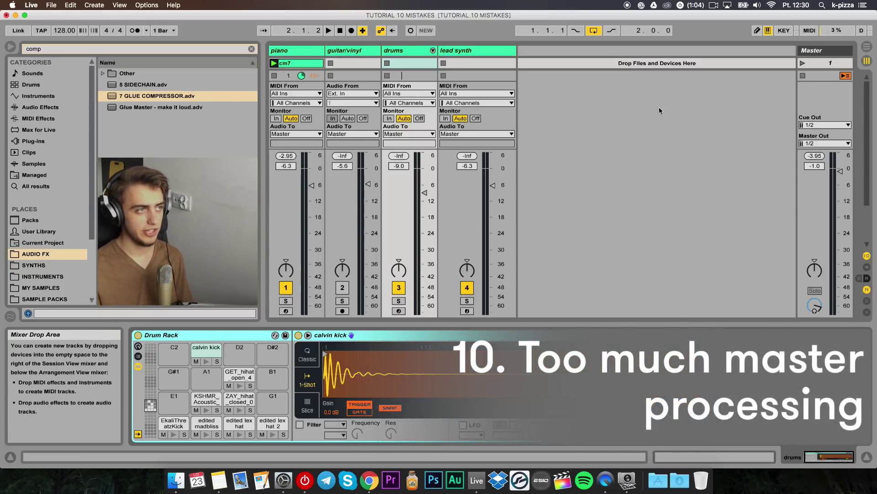
- Try the 3 EQ8 preset on the Master track with a 5.08 dB boost at 6.59 kHz, and delete it
left_click(822, 50)
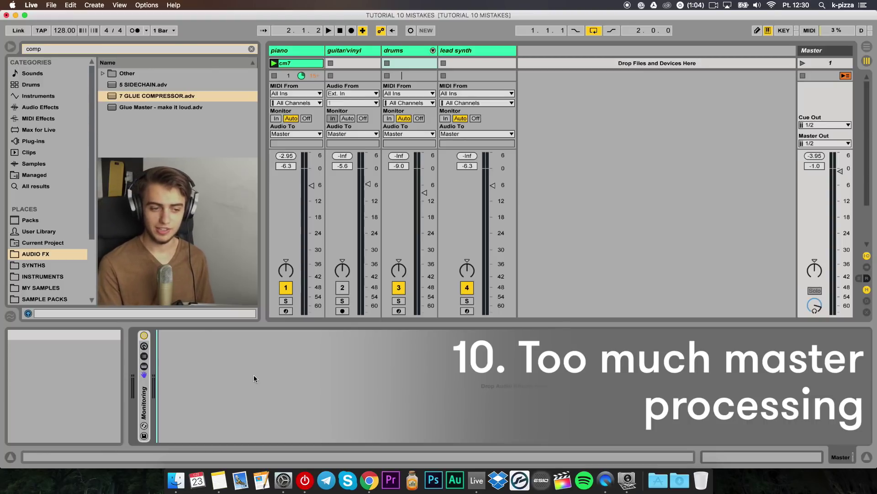
left_click(115, 49)
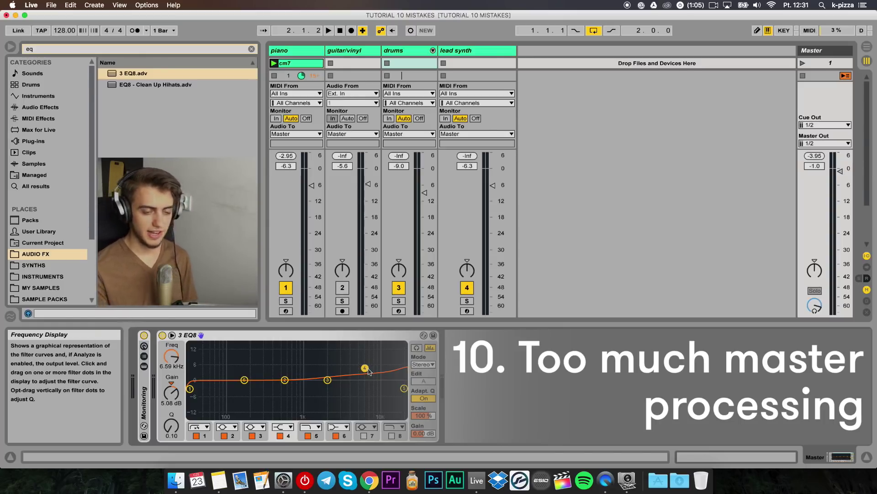
left_click(335, 340)
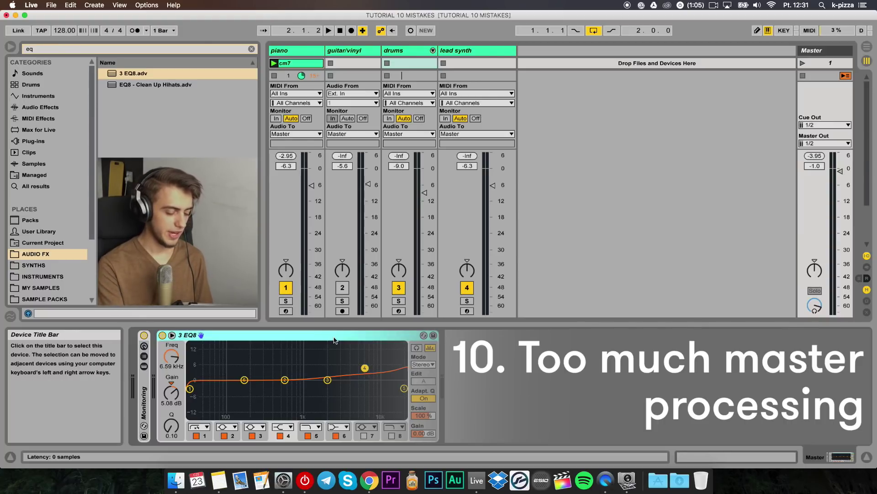
key("Delete")
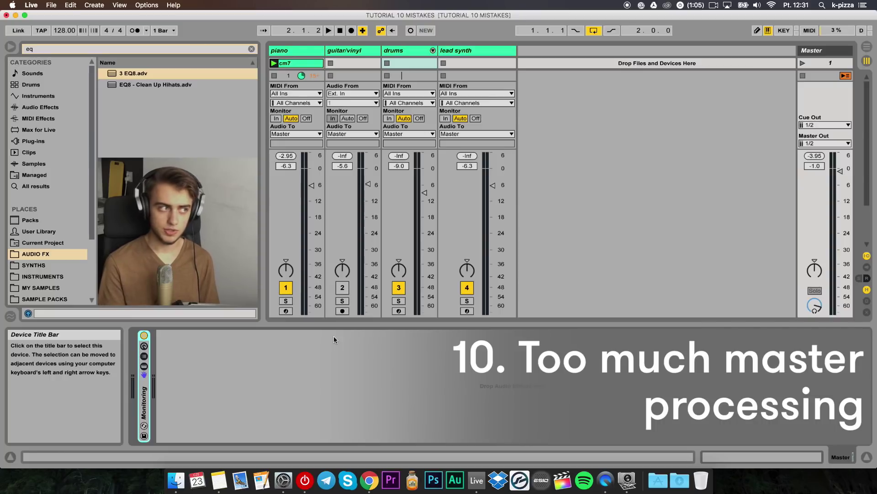
- Clear the browser search and show the devices inside the Monitoring rack on the Master track
left_click(396, 61)
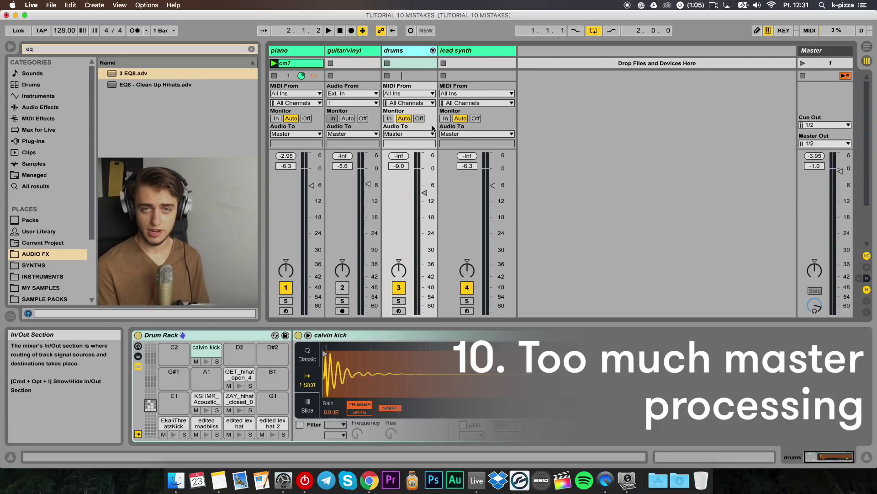
left_click(827, 56)
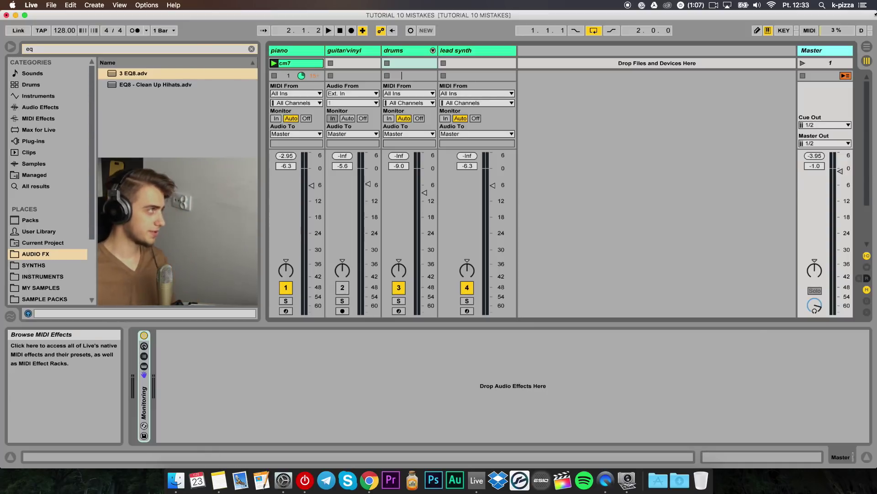
key("Escape")
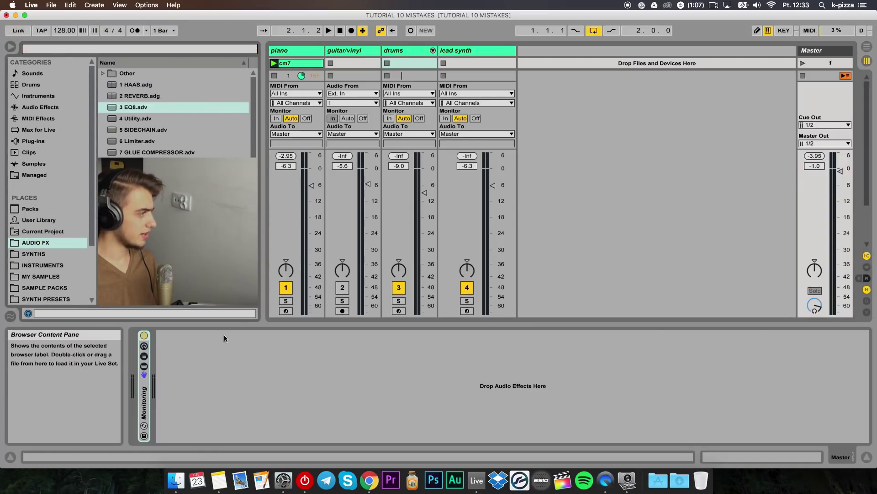
left_click(197, 356)
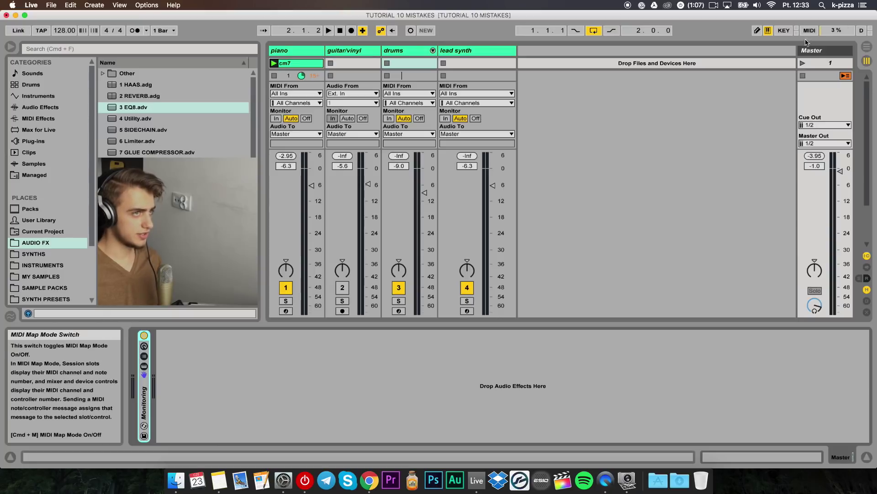
left_click(144, 366)
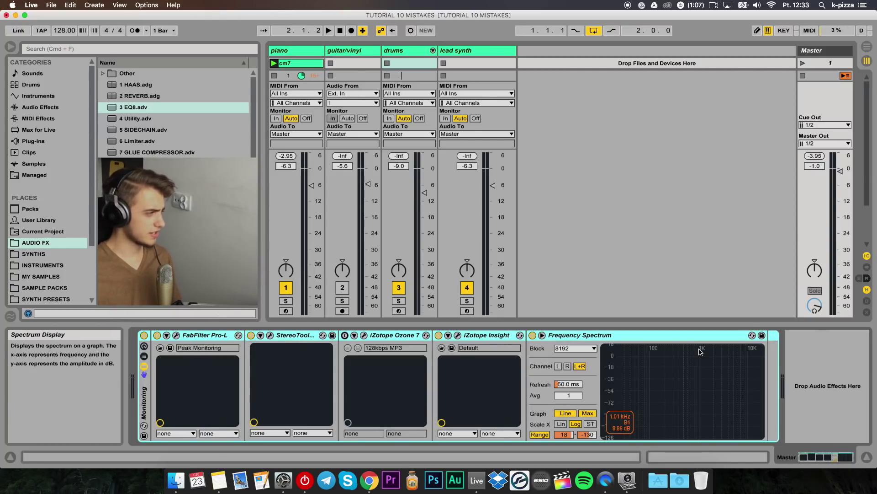
- Play the project with the Master's FabFilter Pro-L window open to examine peak monitoring, and close the window
left_click(177, 335)
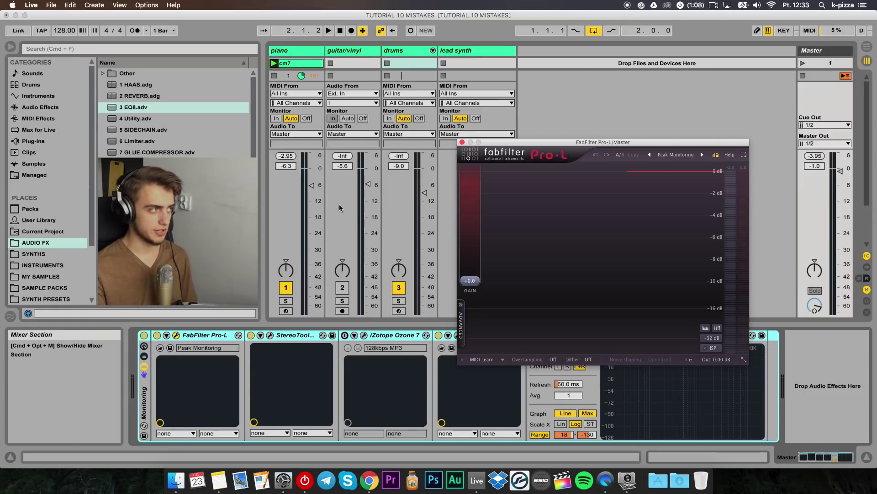
key("space")
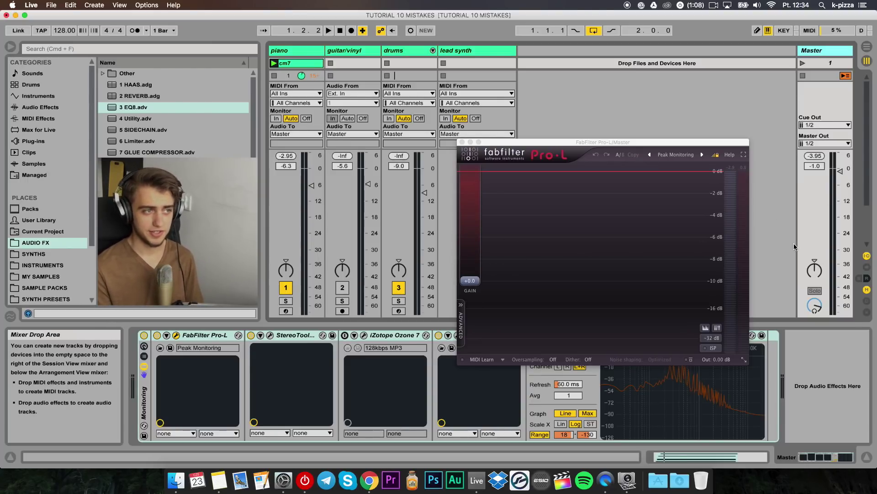
left_click(462, 142)
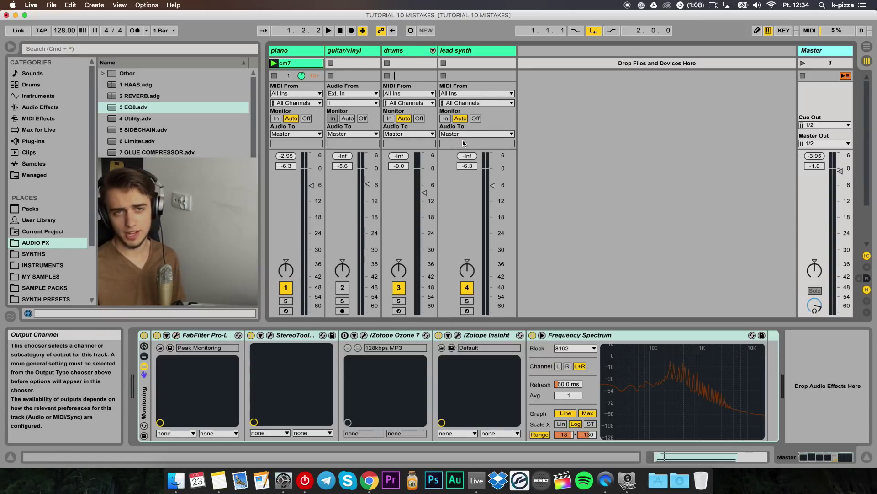
left_click(178, 339)
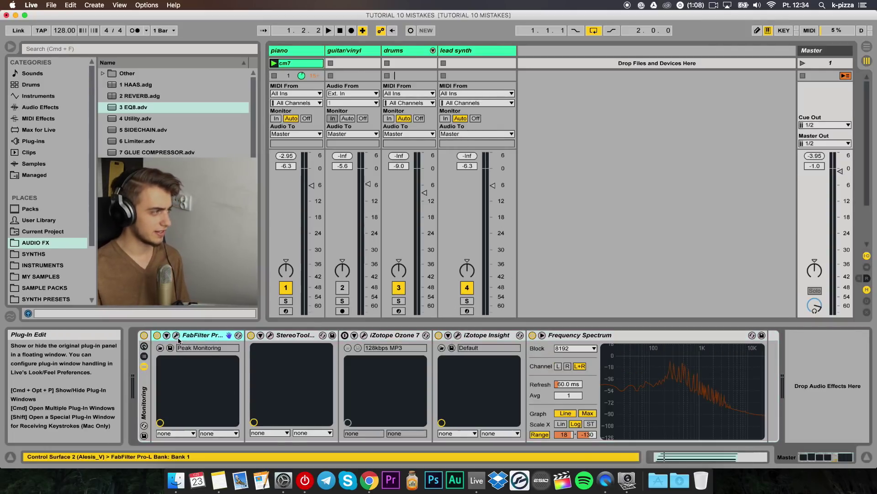
left_click(177, 337)
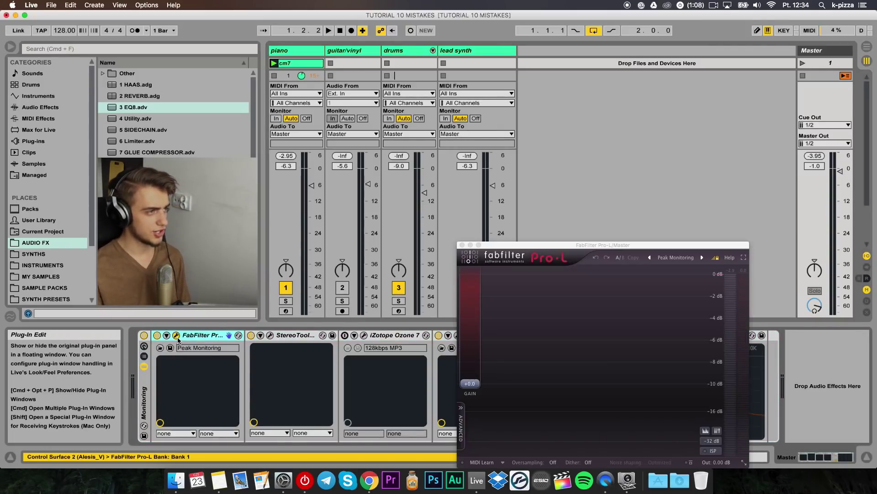
left_click(463, 246)
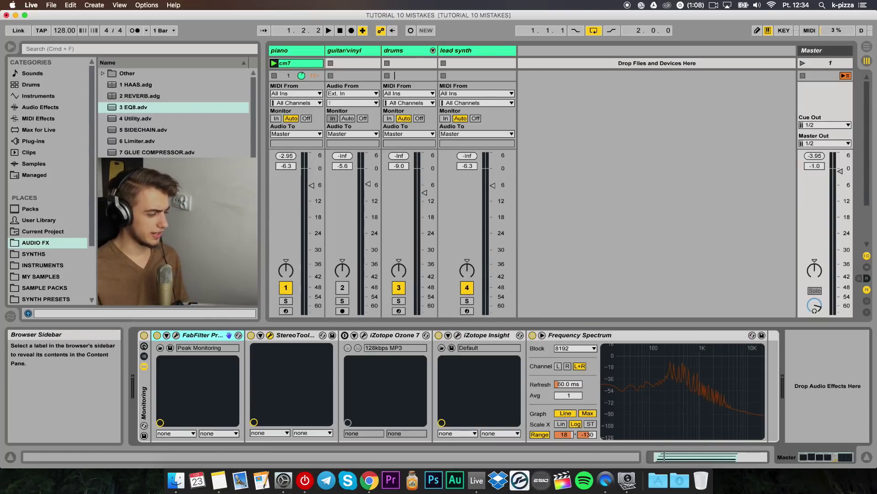
- Play the piano loop with the Master's Stereo Tool window open to examine the stereo image, and close the window
left_click(269, 335)
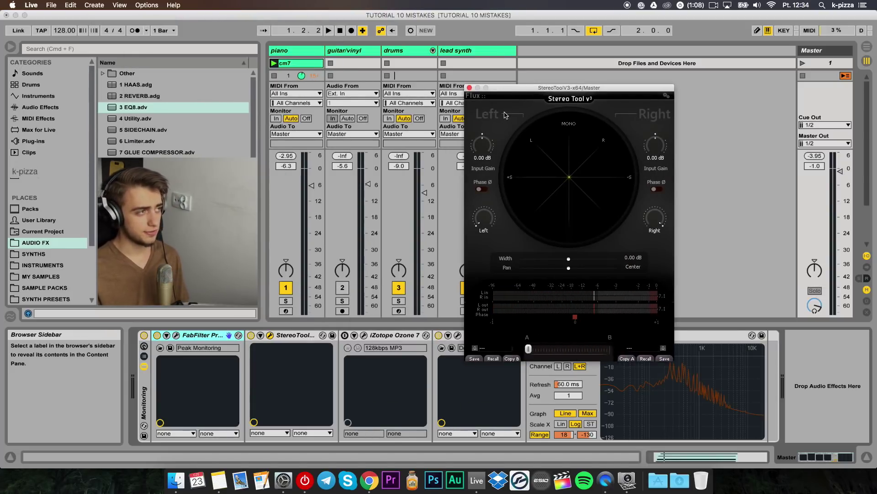
left_click(696, 111)
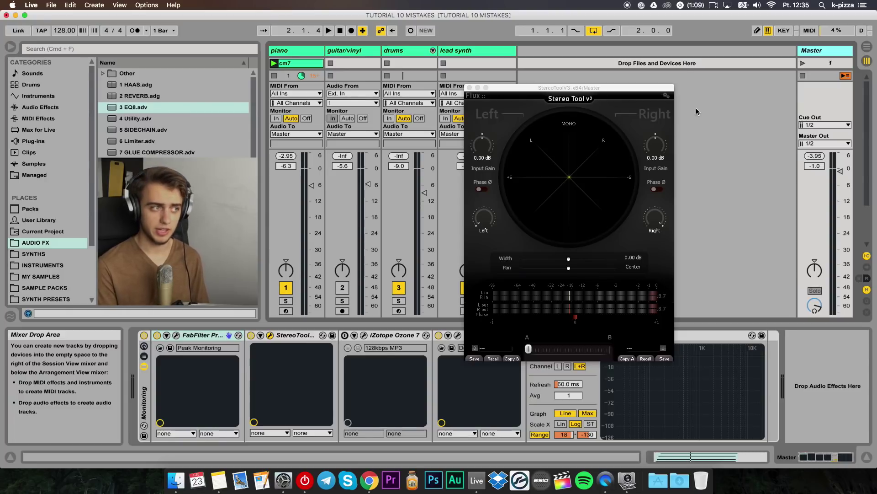
key("space")
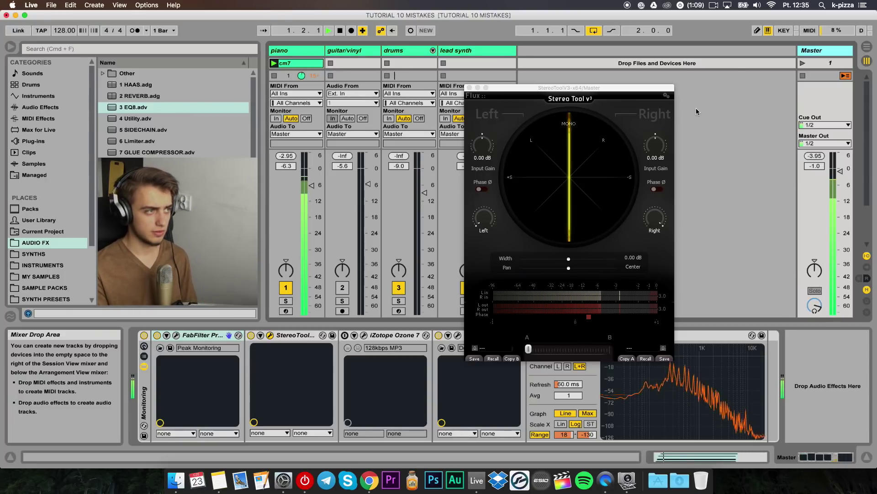
key("space")
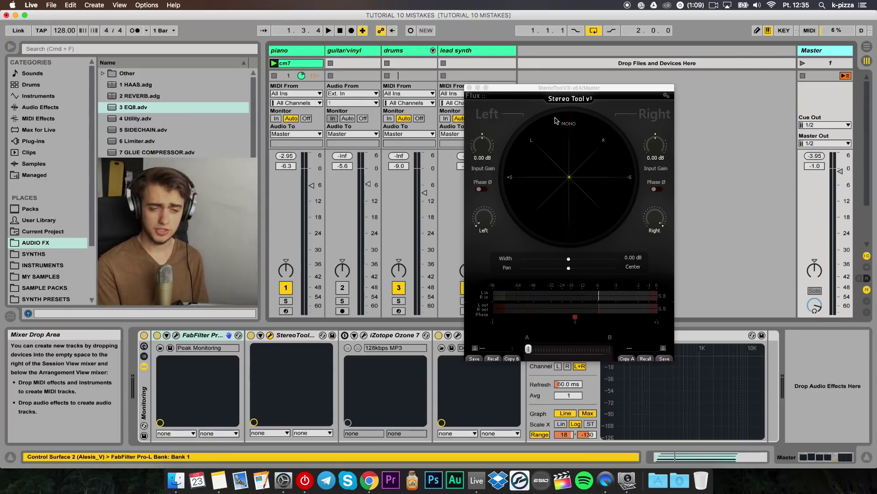
key("space")
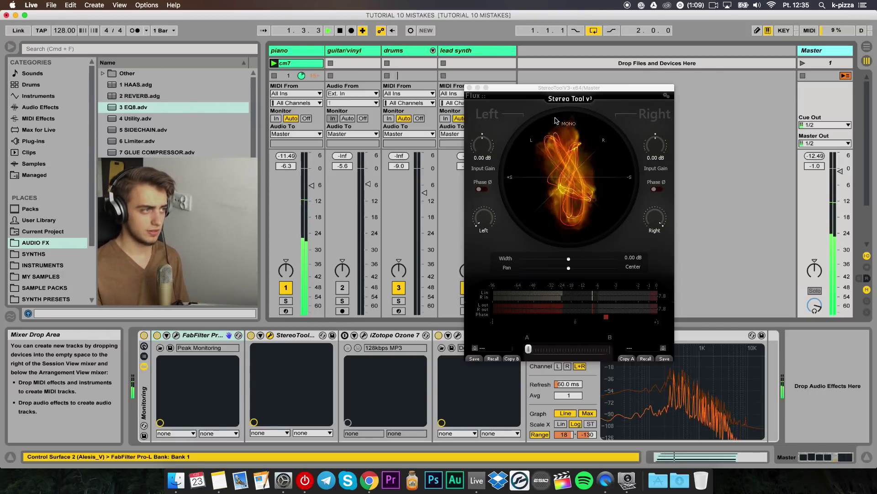
key("space")
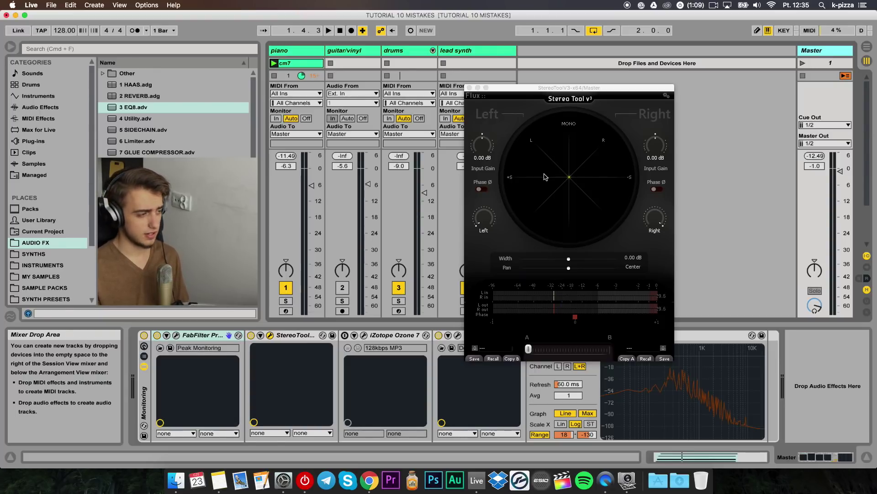
key("super+alt+p")
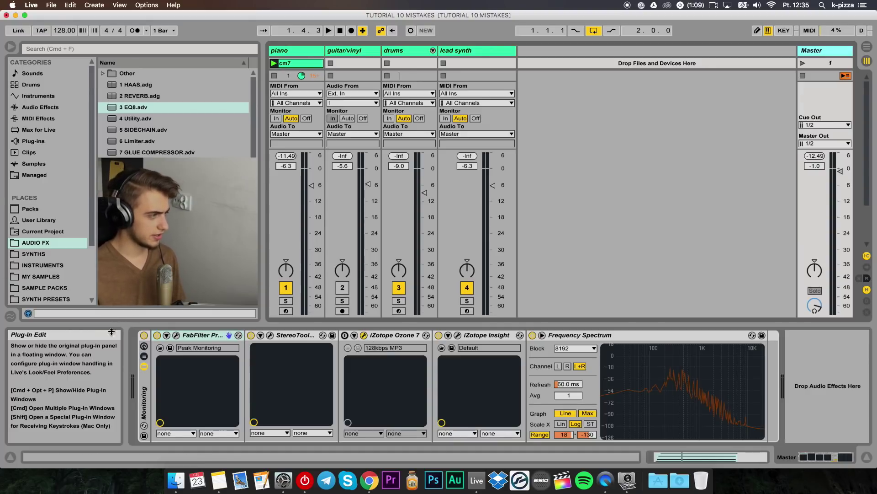
- Examine the iZotope Ozone 7 codec preview at MP3 128 kbps, switching the device on and back off
key("super+alt+p")
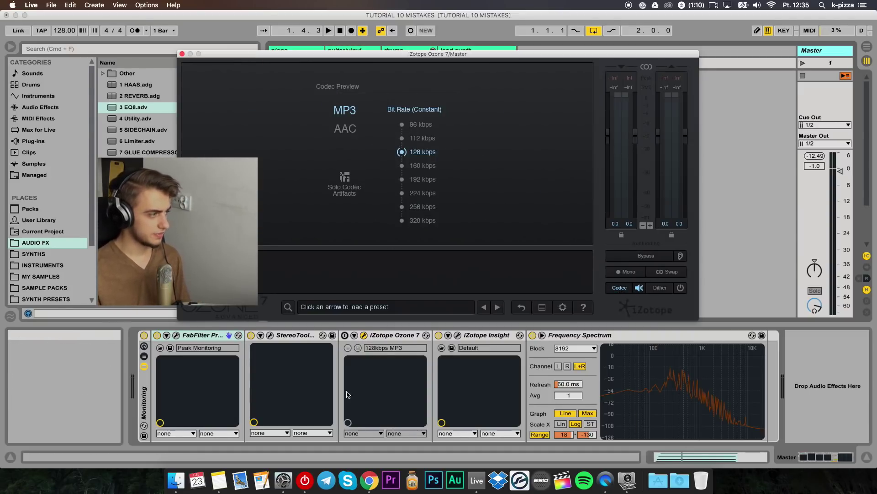
left_click(346, 336)
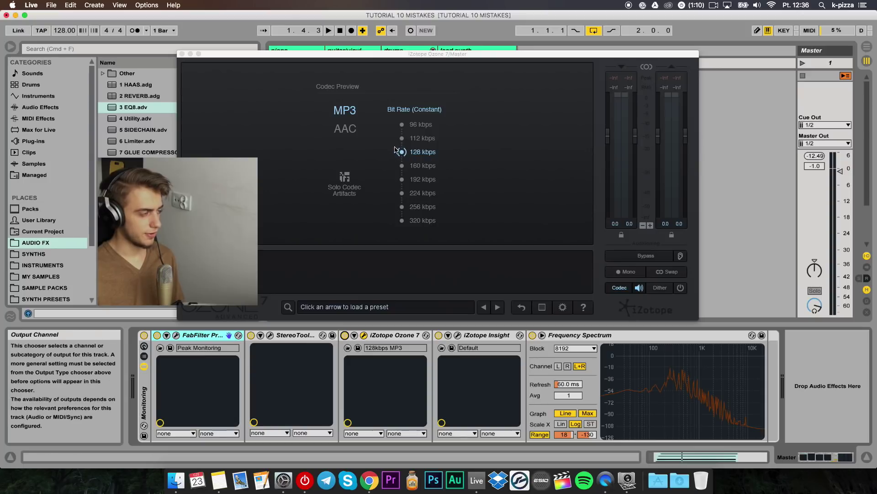
left_click(345, 335)
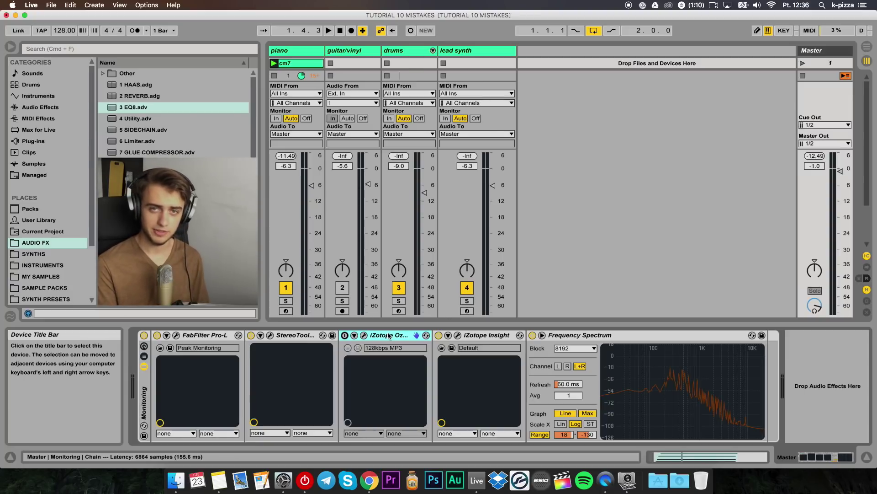
- Show the iZotope Insight window, reposition it over the mixer to examine the integrated loudness, and hide it
left_click(457, 335)
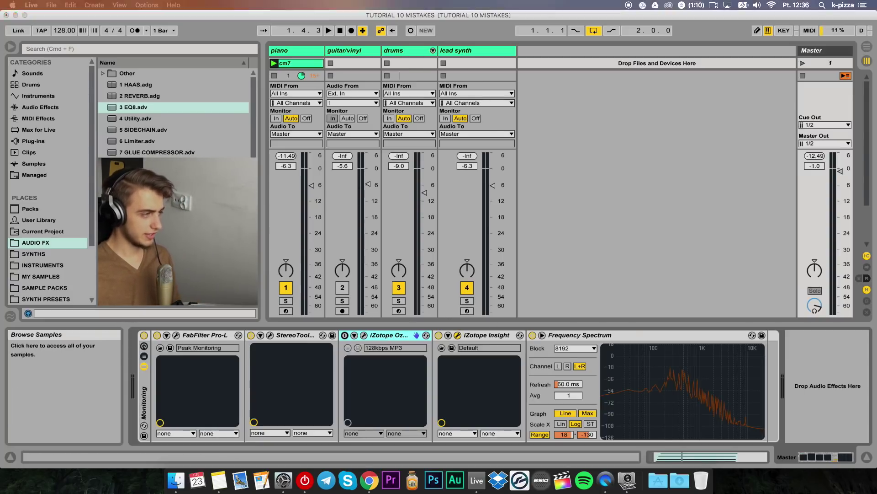
left_click_drag(464, 157, 456, 76)
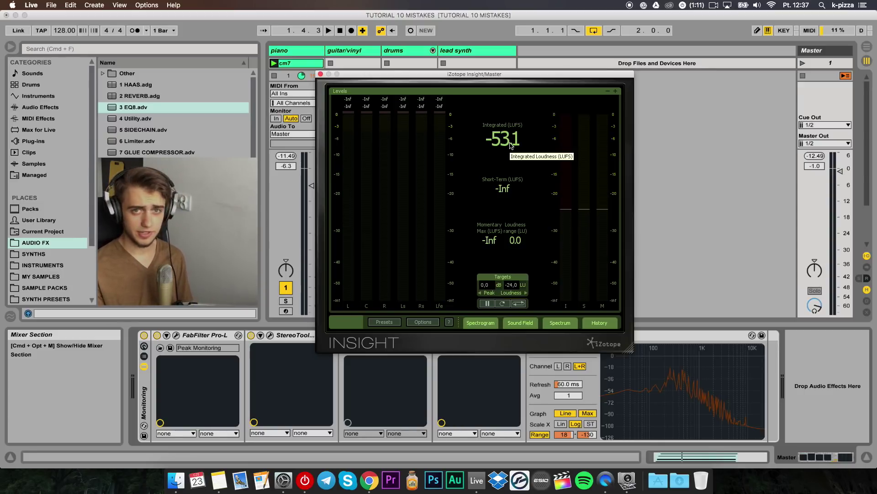
key("super+alt+p")
- Enlarge the Frequency Spectrum display into the main view and play the project to examine its frequencies
left_click(542, 335)
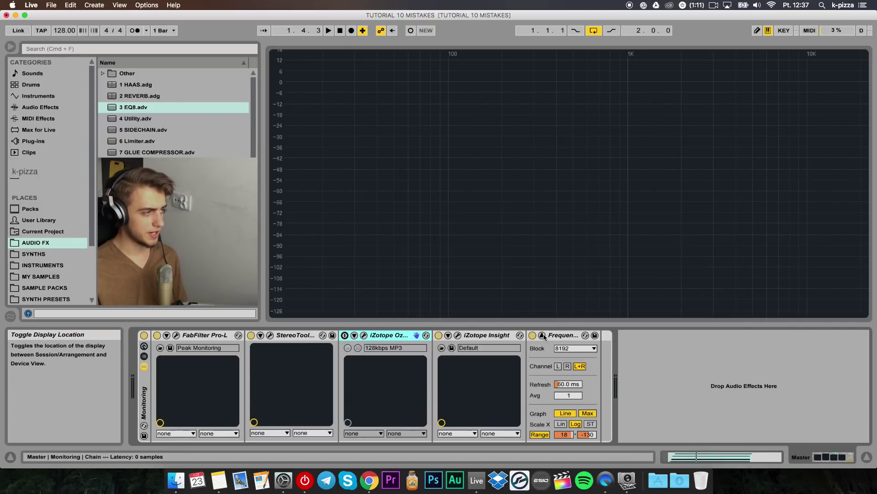
key("space")
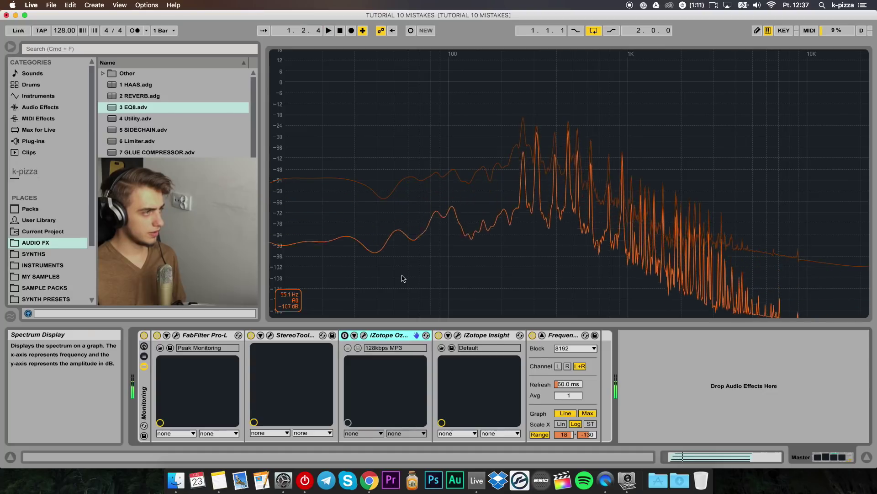
key("space")
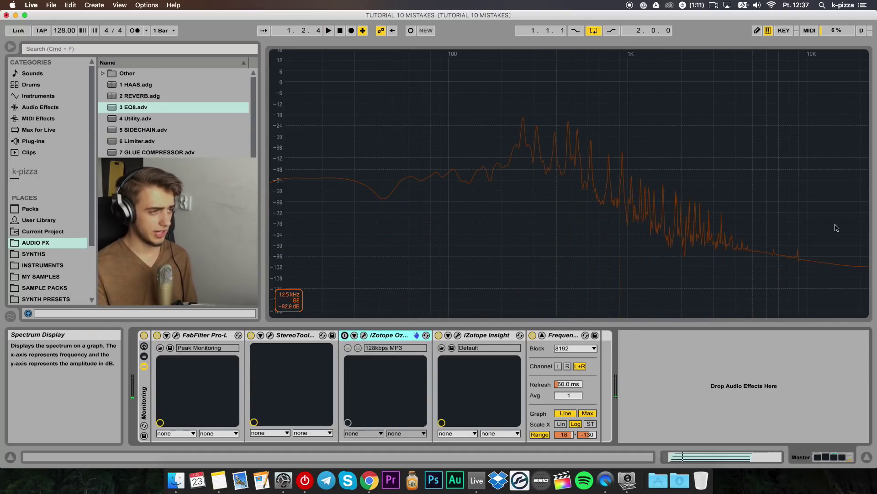